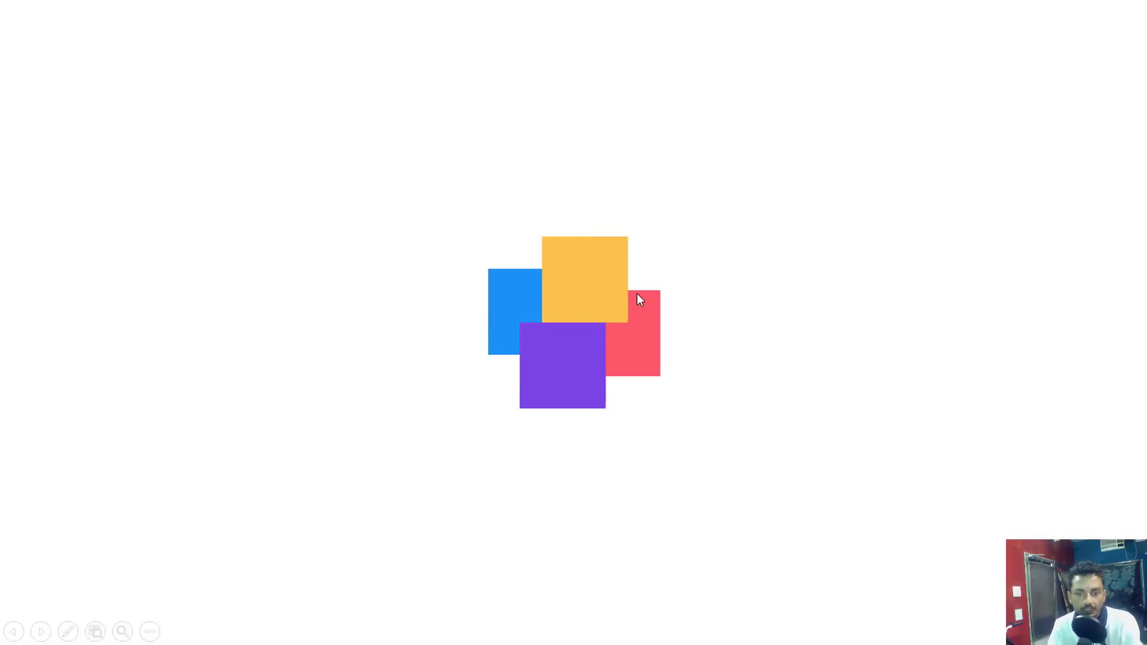
Step: End the running slide show and create a new blank presentation
key("Escape")
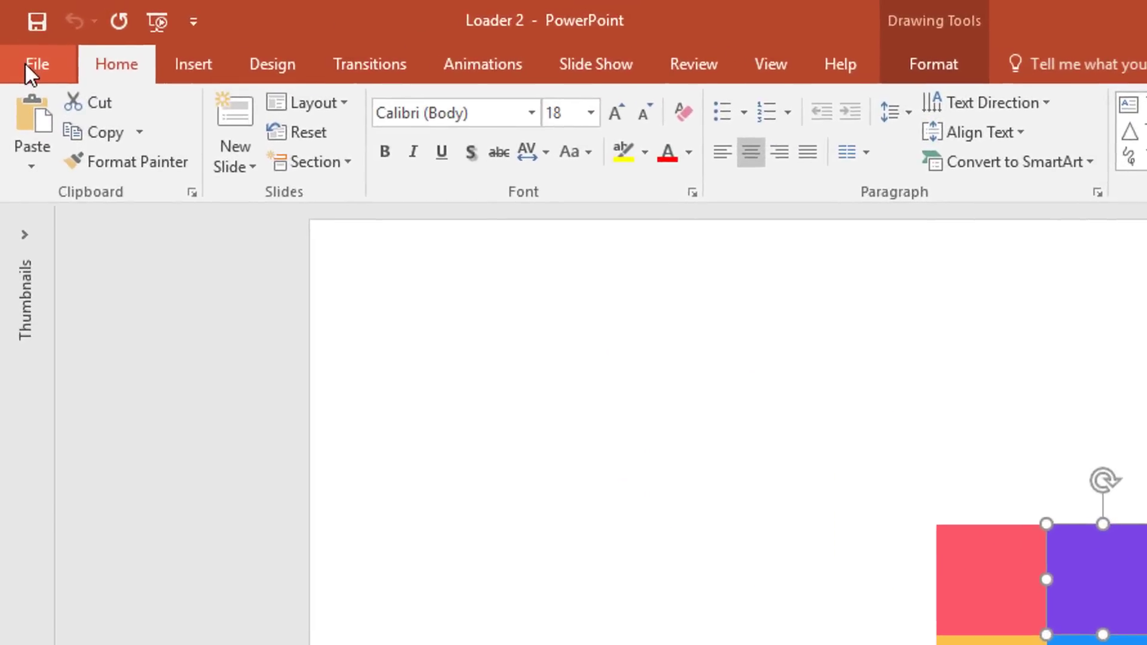
left_click(18, 37)
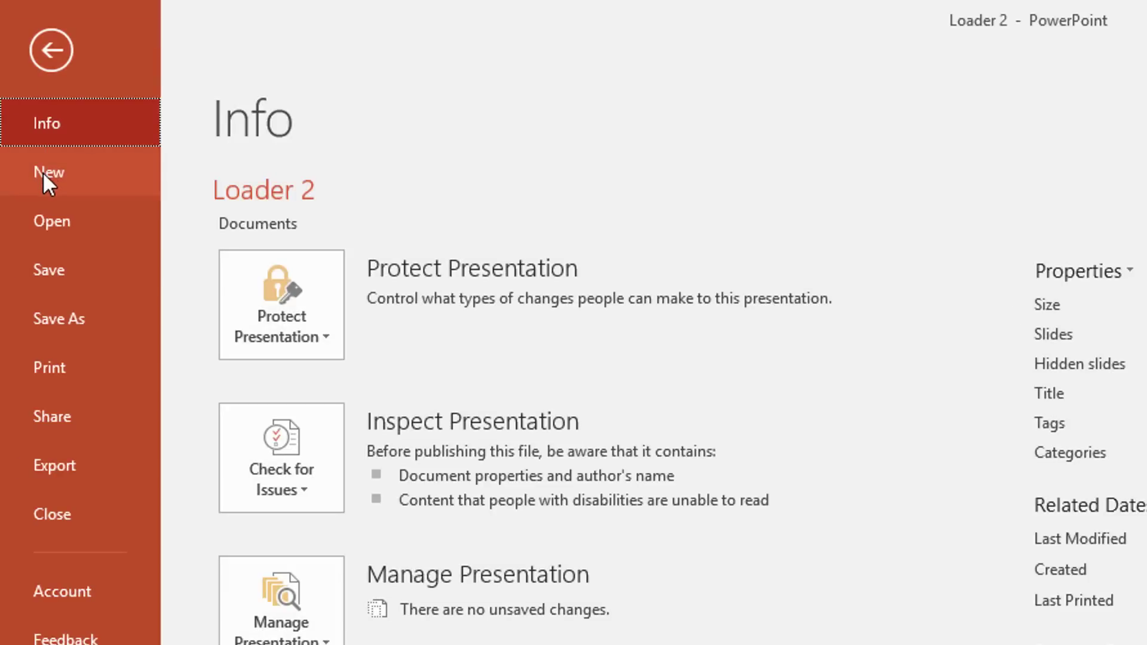
left_click(42, 171)
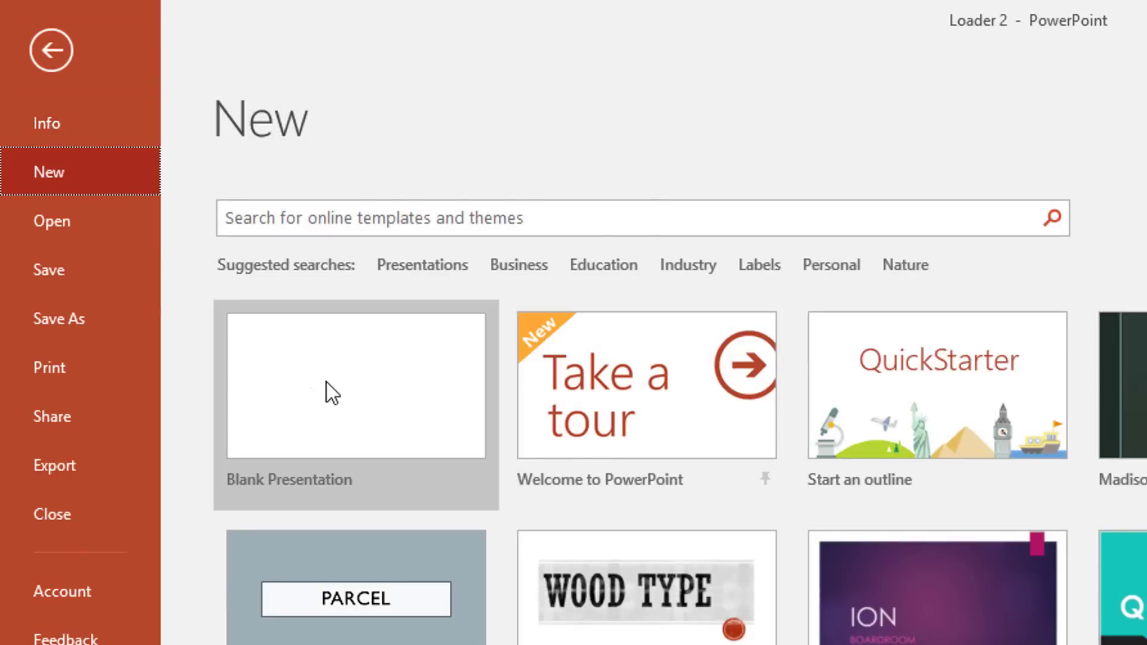
left_click(326, 381)
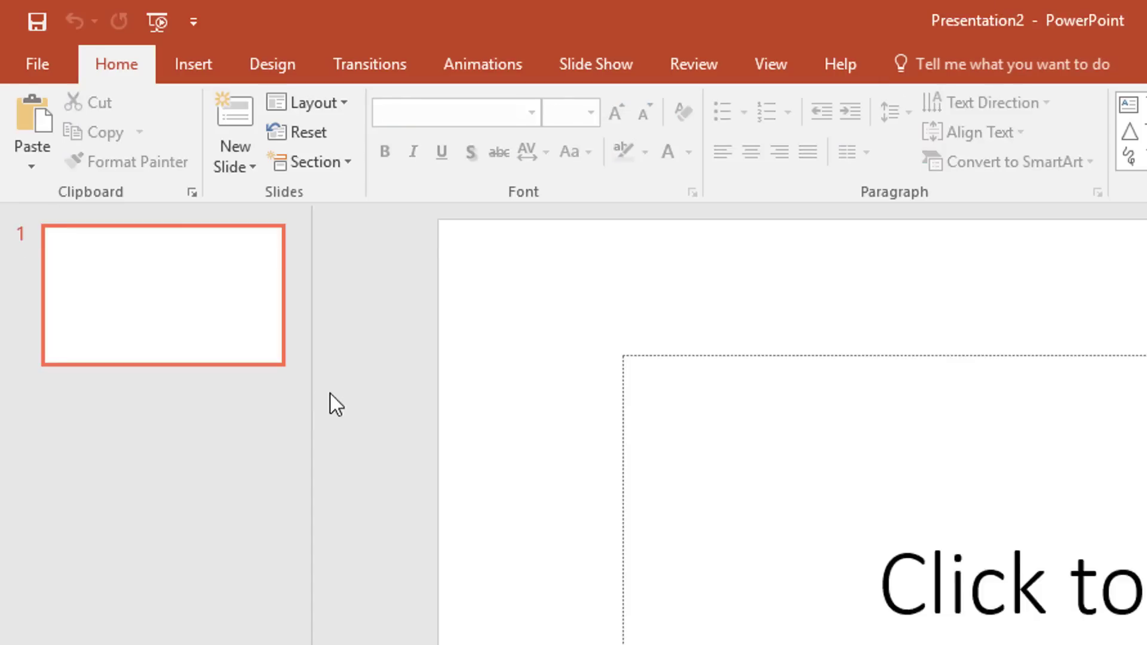
Step: Collapse the slide thumbnails and change the slide's layout to Blank
left_click_drag(315, 393, 5, 366)
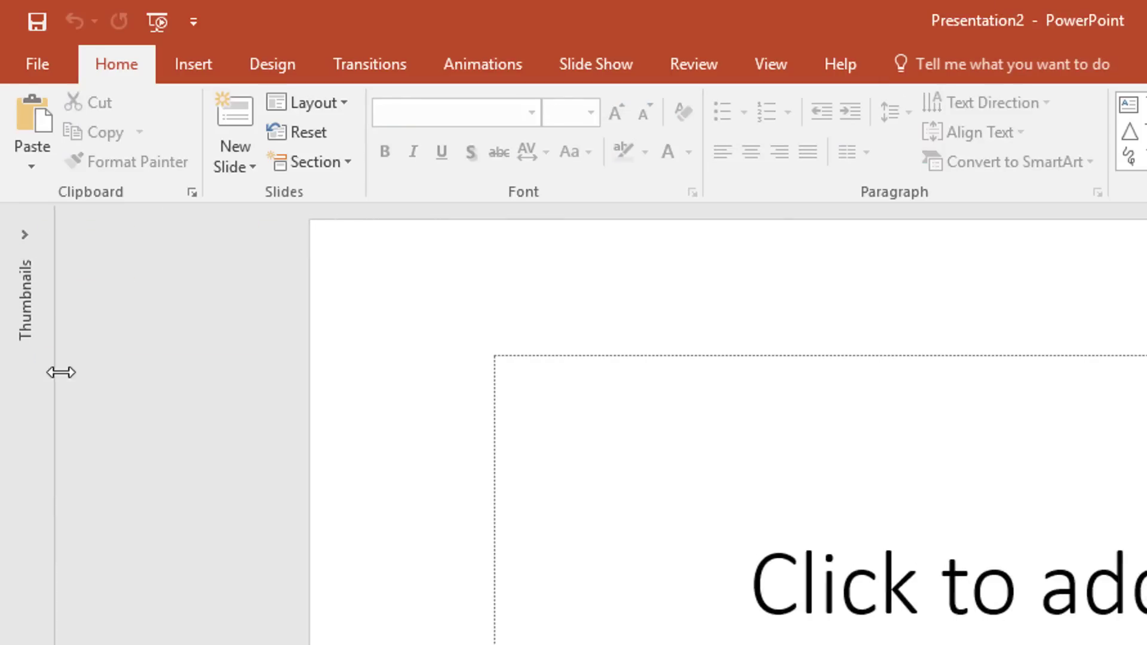
left_click(328, 102)
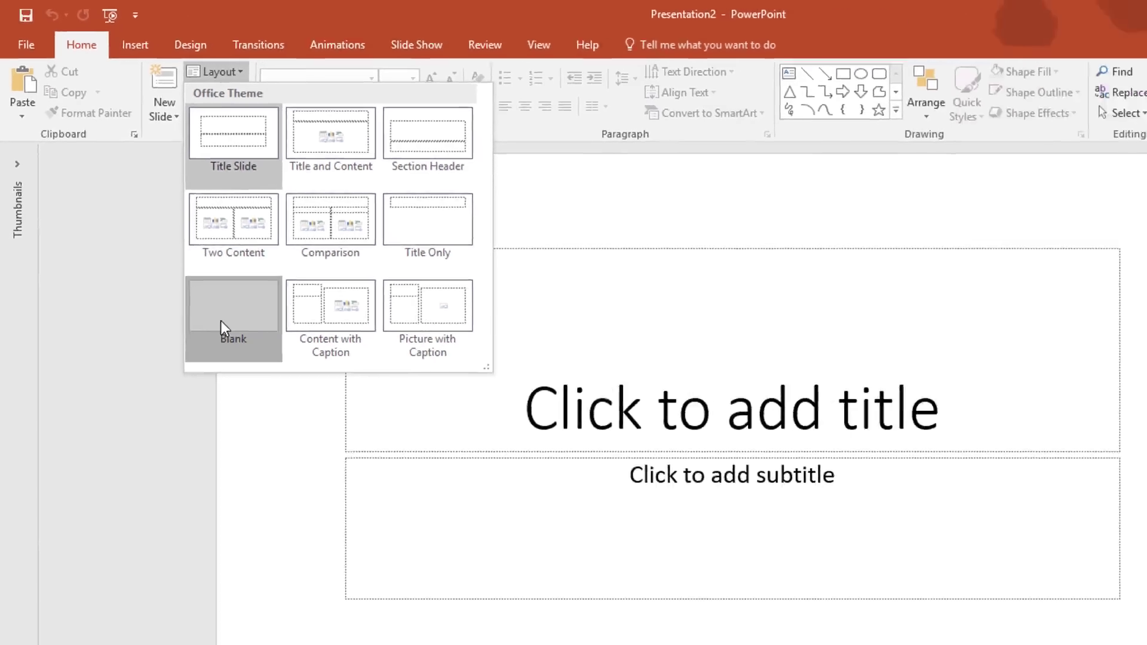
left_click(320, 461)
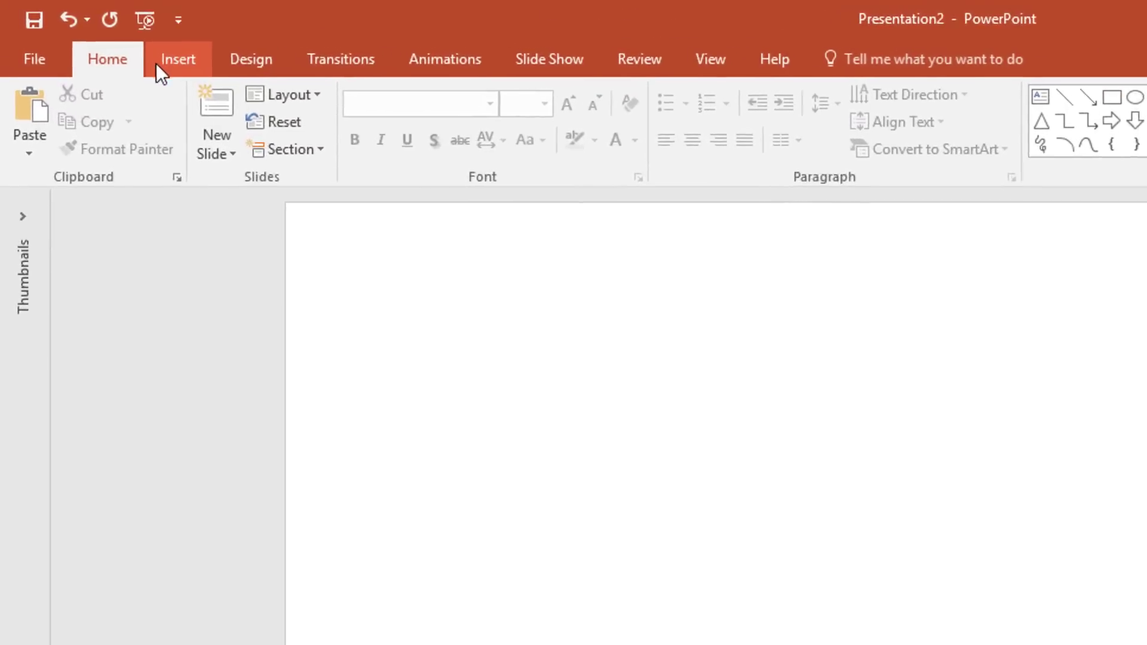
Step: Insert a 1-inch square near the middle of the slide using the Rectangle shape
left_click(188, 63)
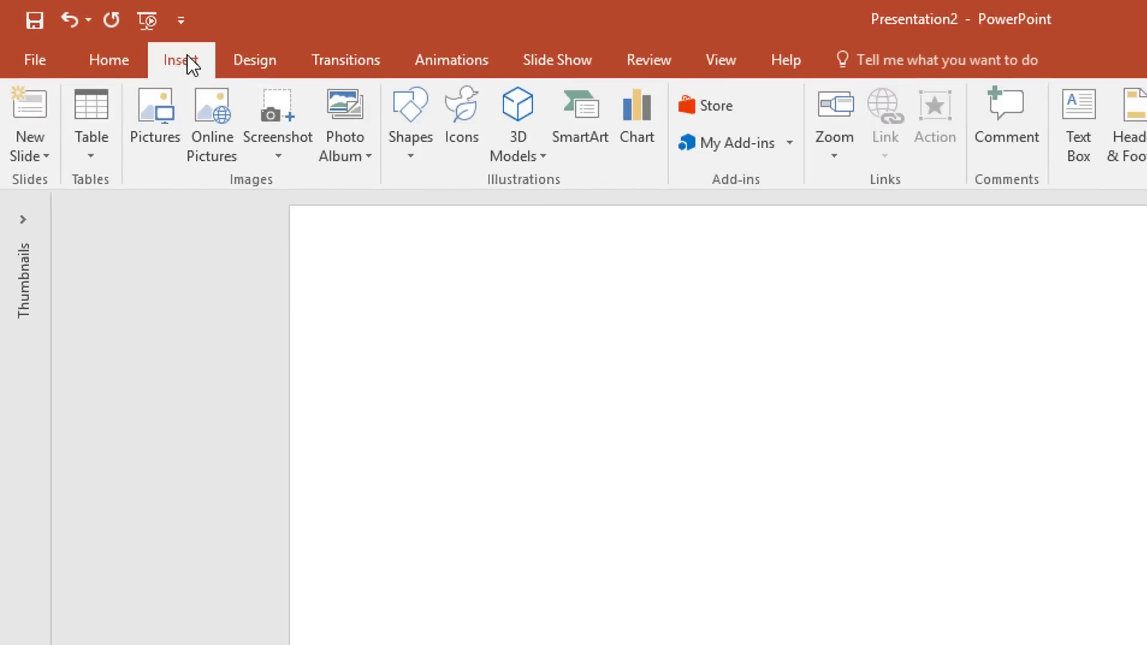
left_click(417, 141)
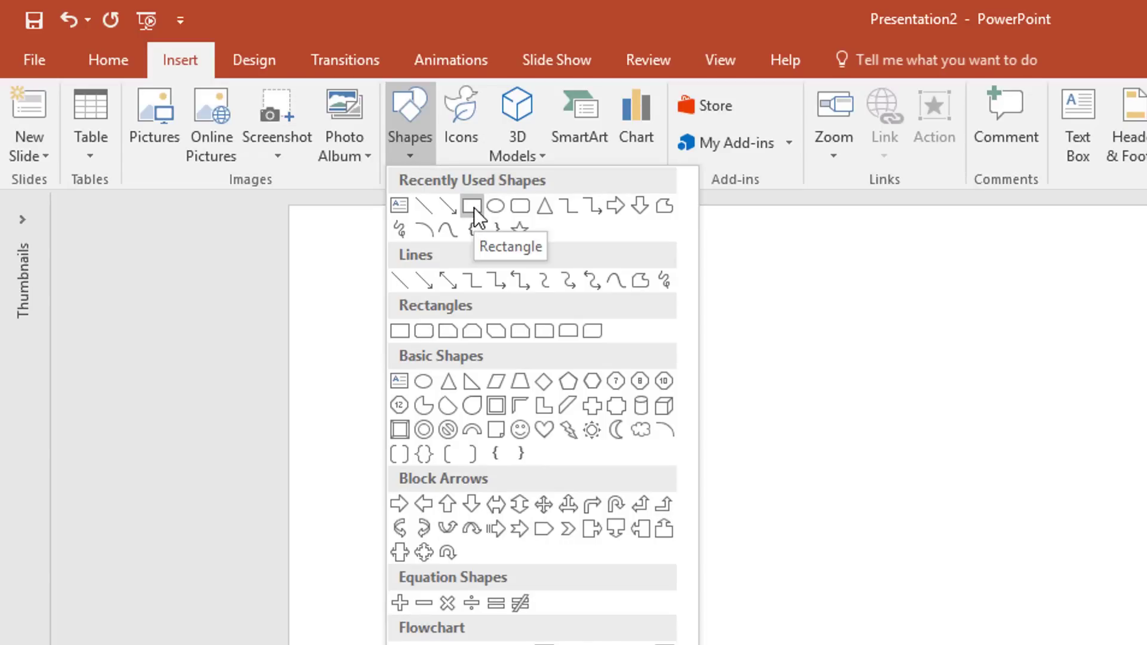
left_click(474, 206)
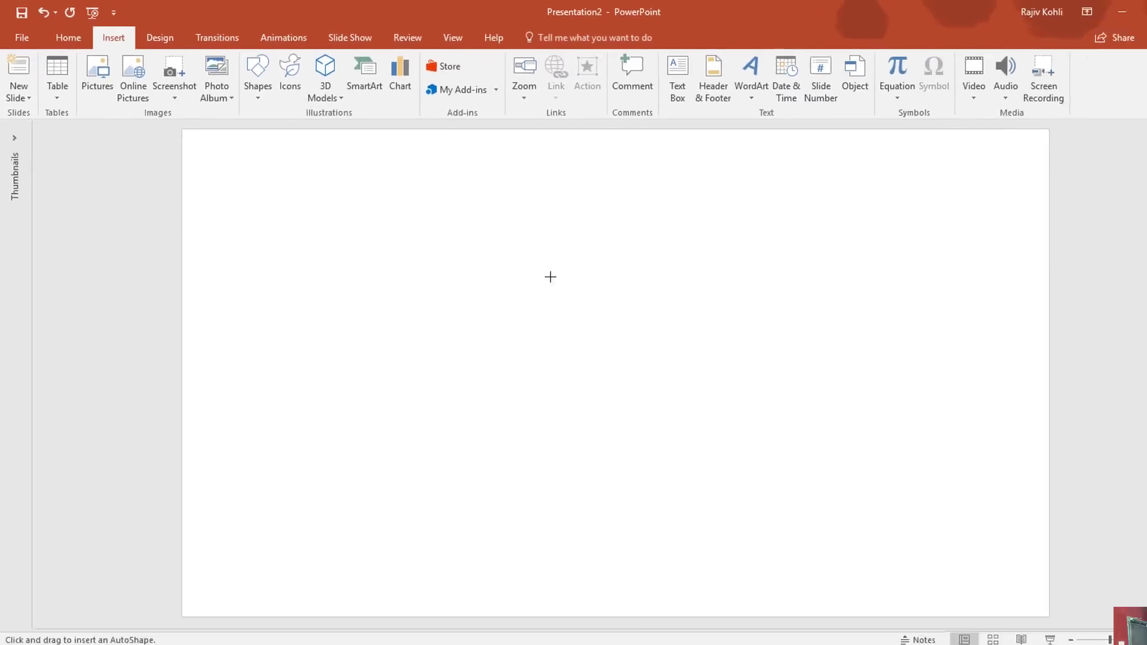
left_click(522, 263)
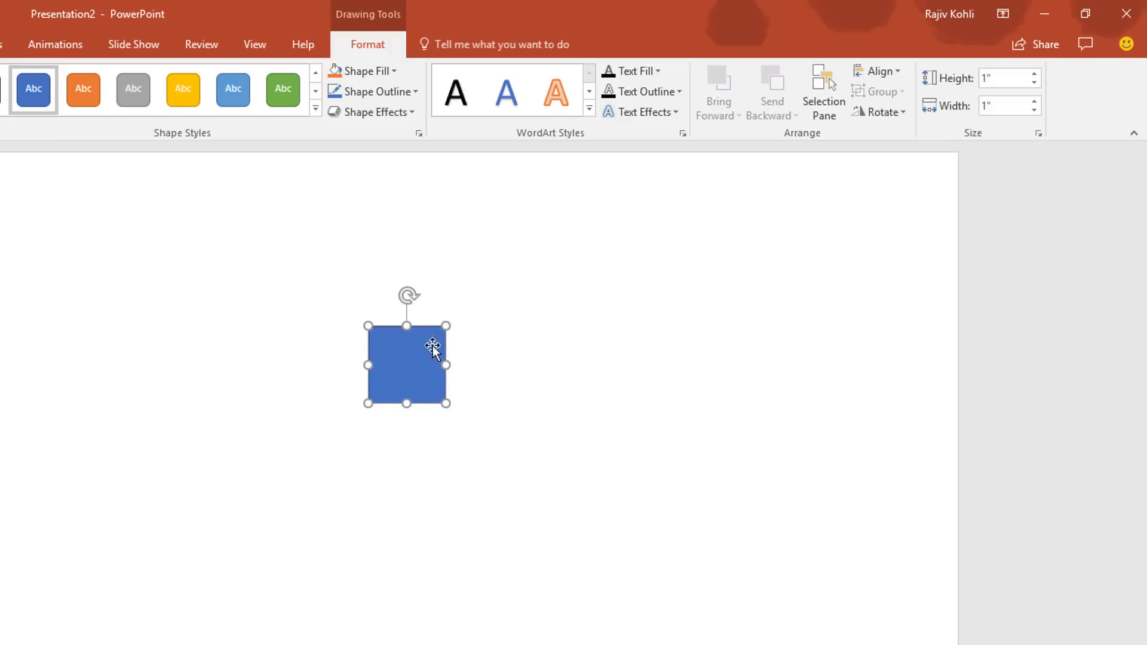
Step: Set the square's height and width to 2 inches each
left_click(977, 78)
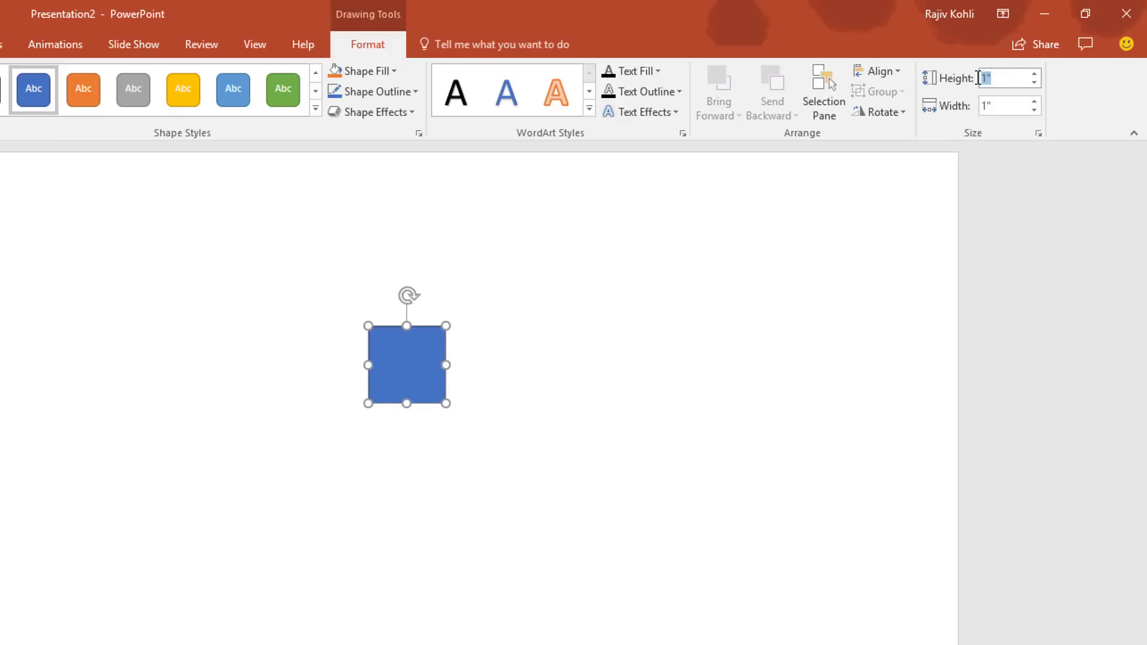
type("2")
key("Tab")
type("2")
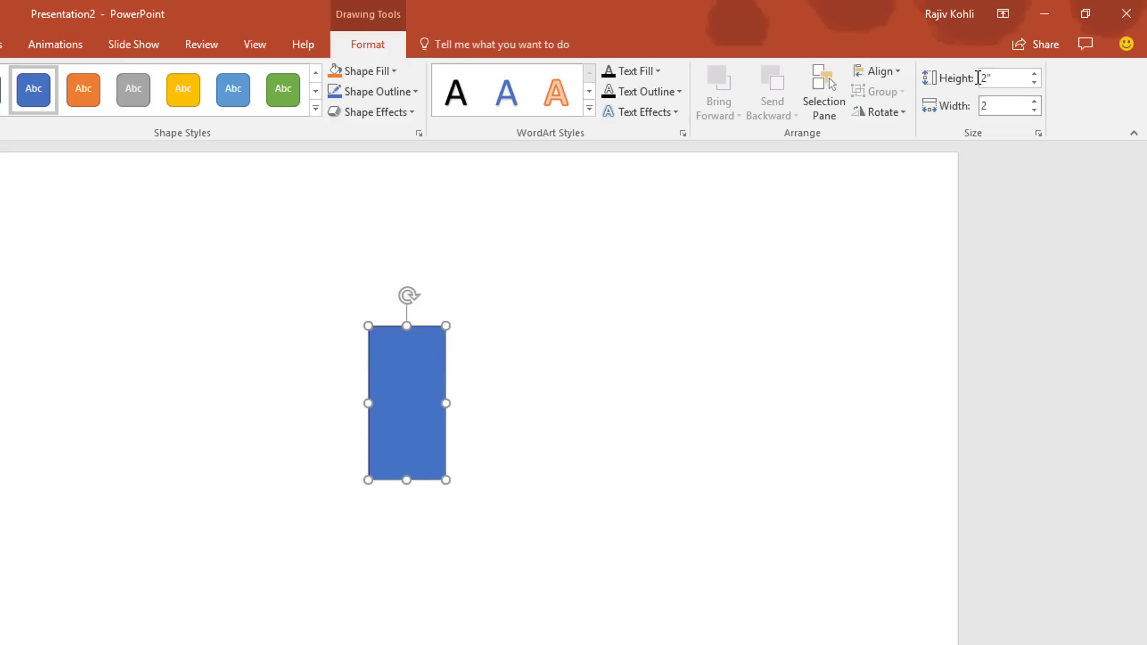
key("Return")
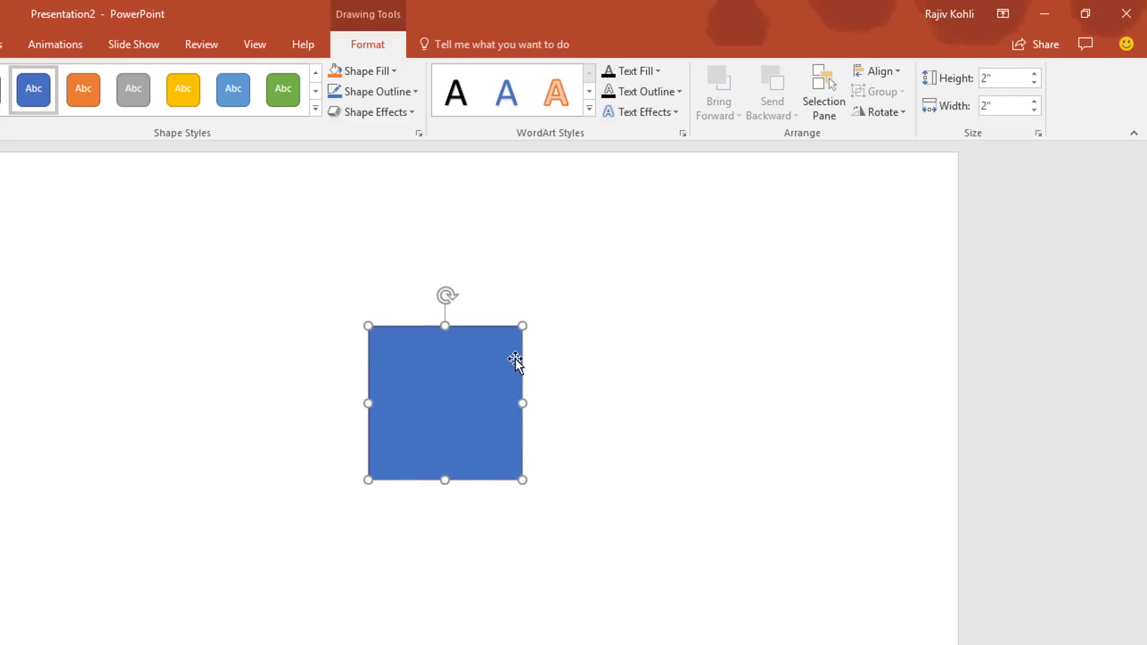
Step: Remove the square's outline and fill it with the green theme color
left_click(392, 95)
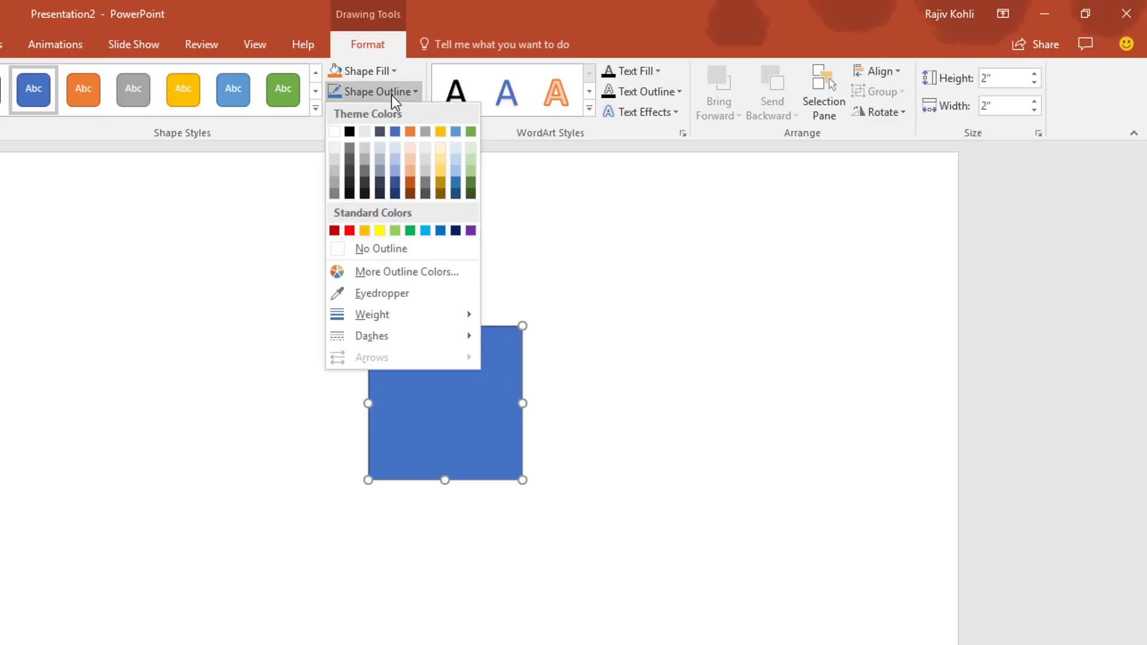
left_click(382, 248)
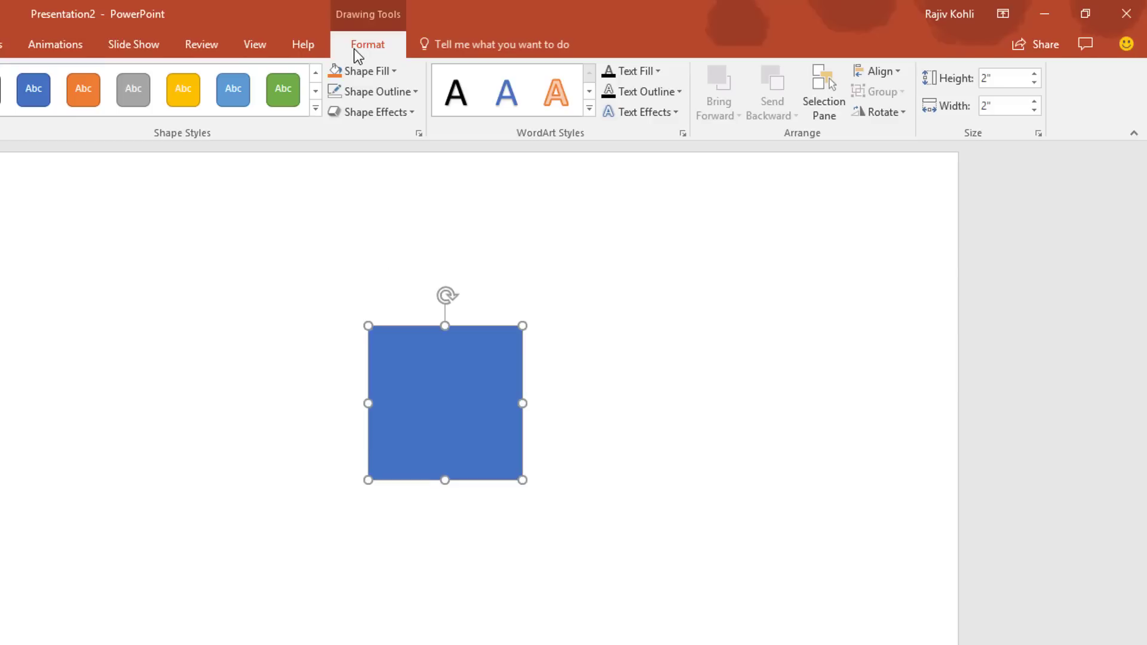
left_click(365, 71)
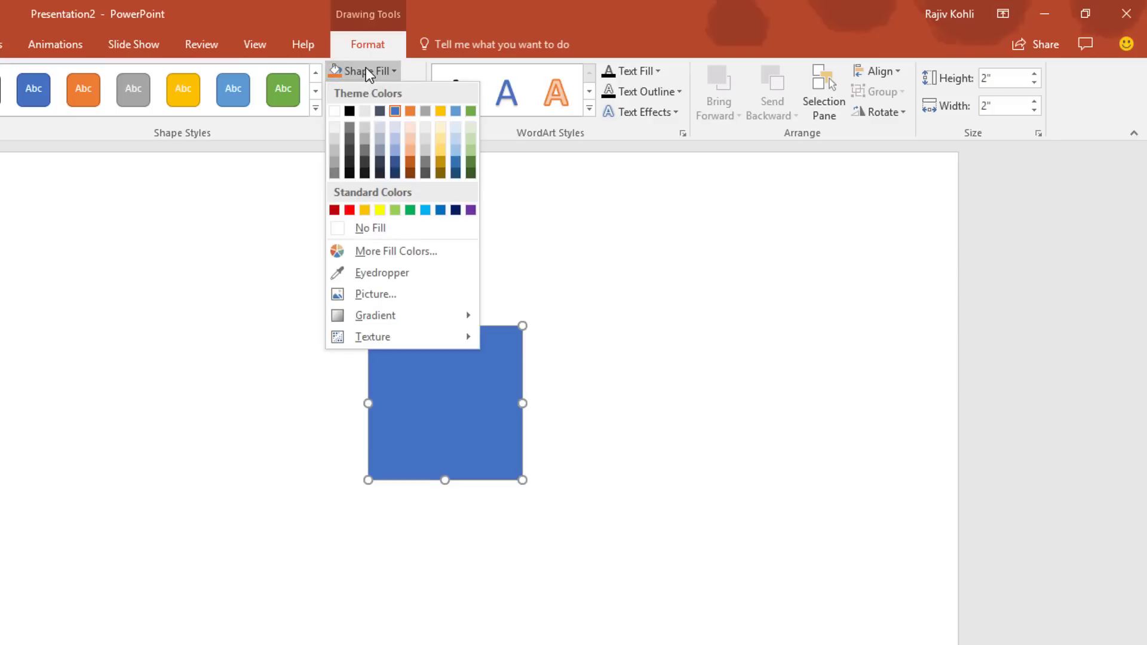
left_click(470, 111)
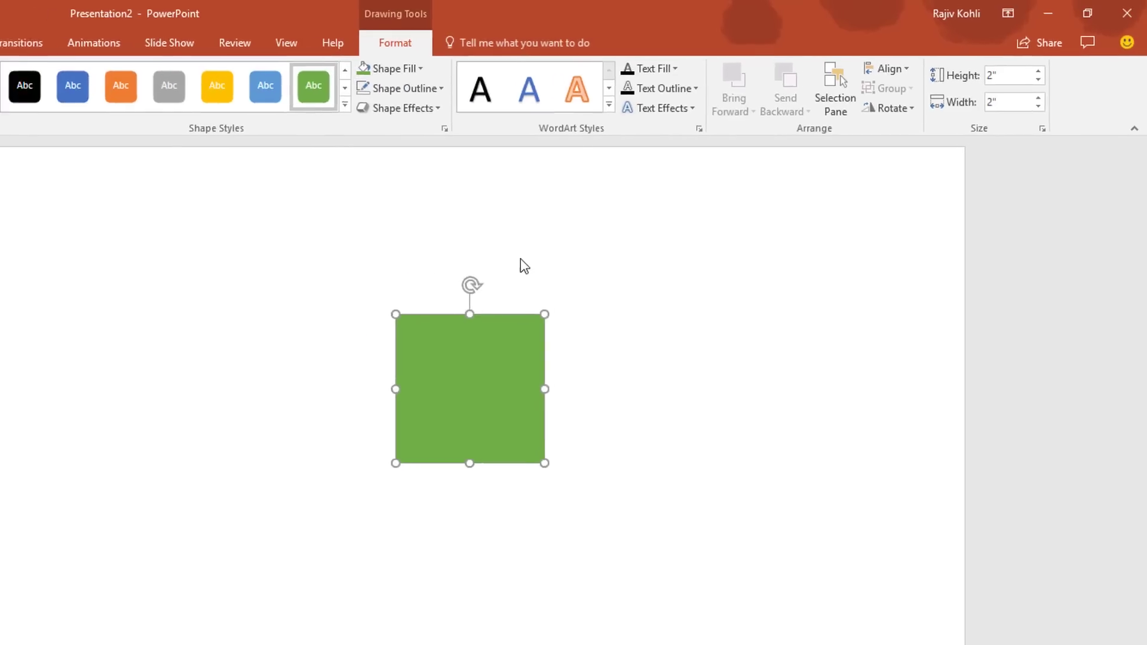
left_click(491, 237)
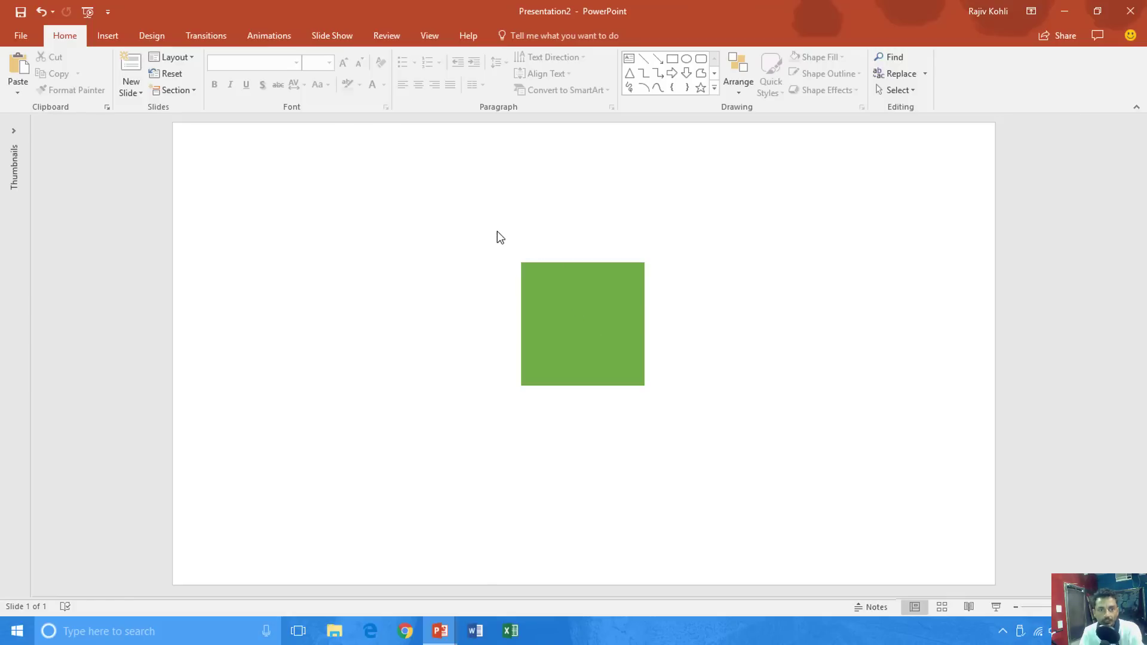
Step: Show the slide guides and move the green square so its lower-left corner sits on their intersection
left_click(429, 36)
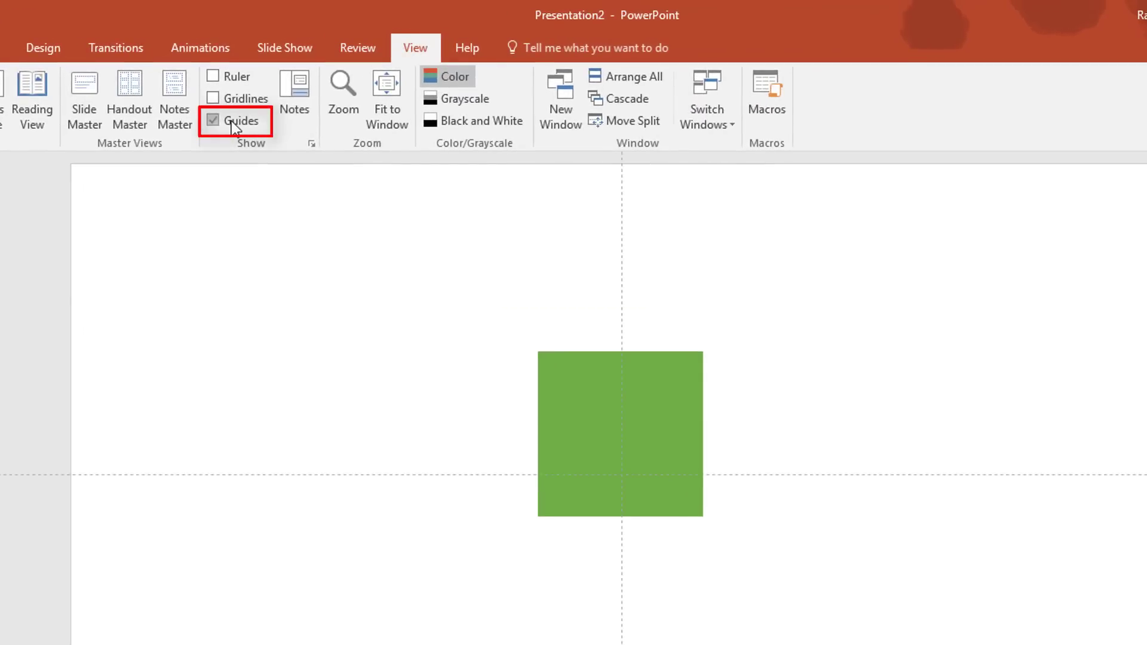
mouse_move(651, 385)
left_mouse_down()
mouse_move(737, 371)
mouse_move(740, 345)
left_mouse_up()
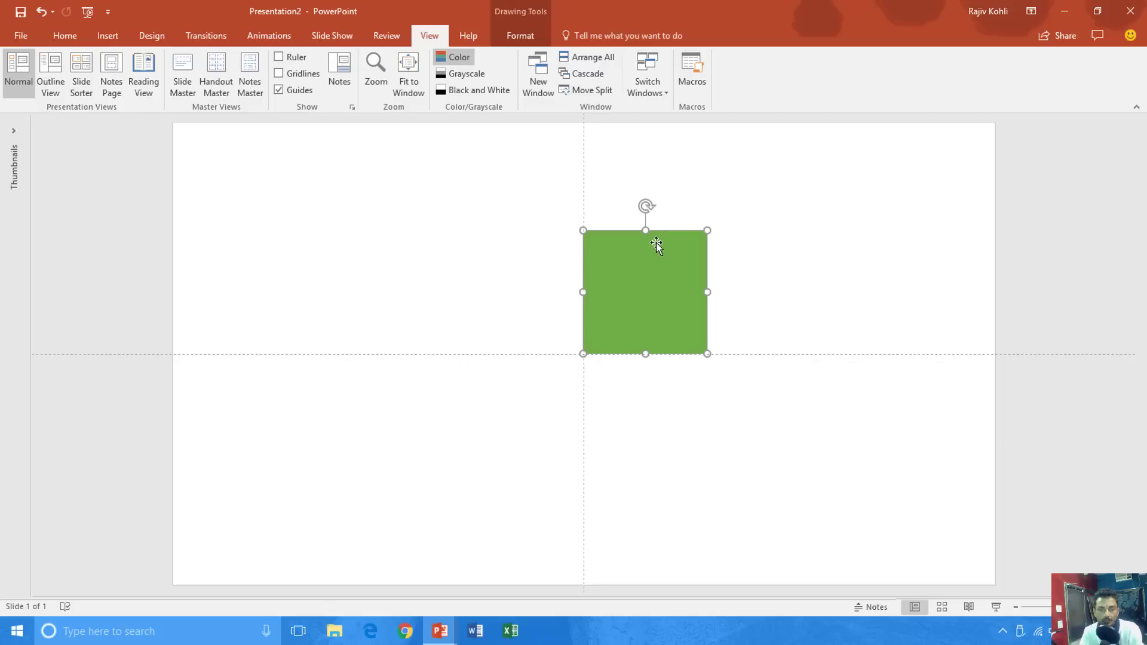
Step: Add a Left motion path to the green square and shorten it so the square ends flush against the other side of the vertical guide
left_click(258, 38)
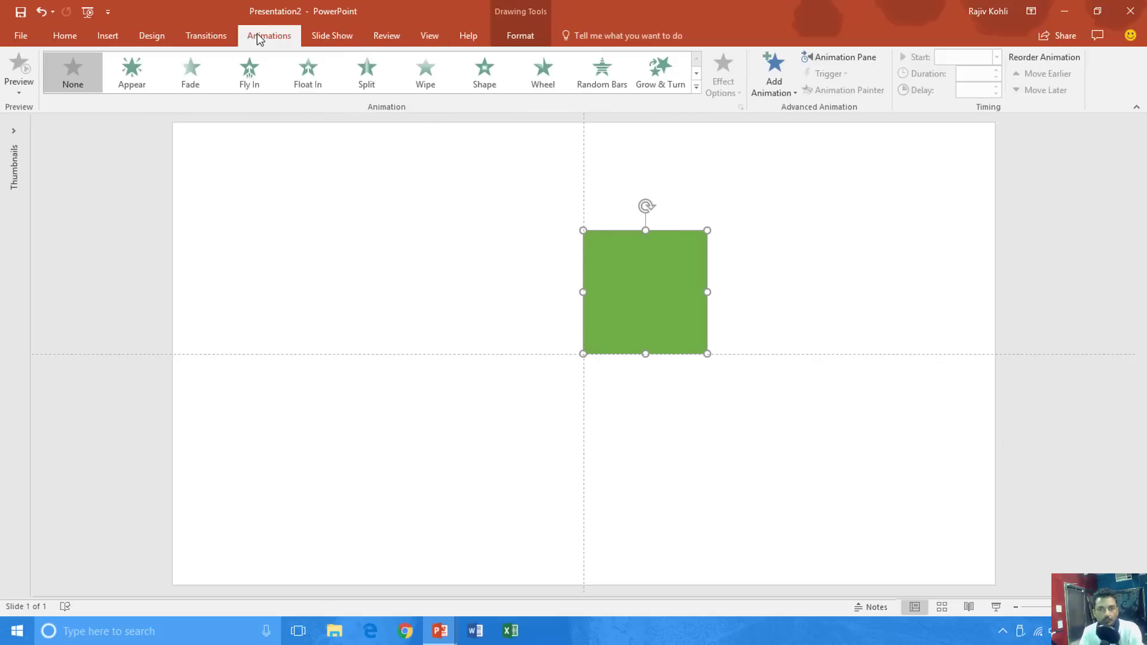
left_click(766, 83)
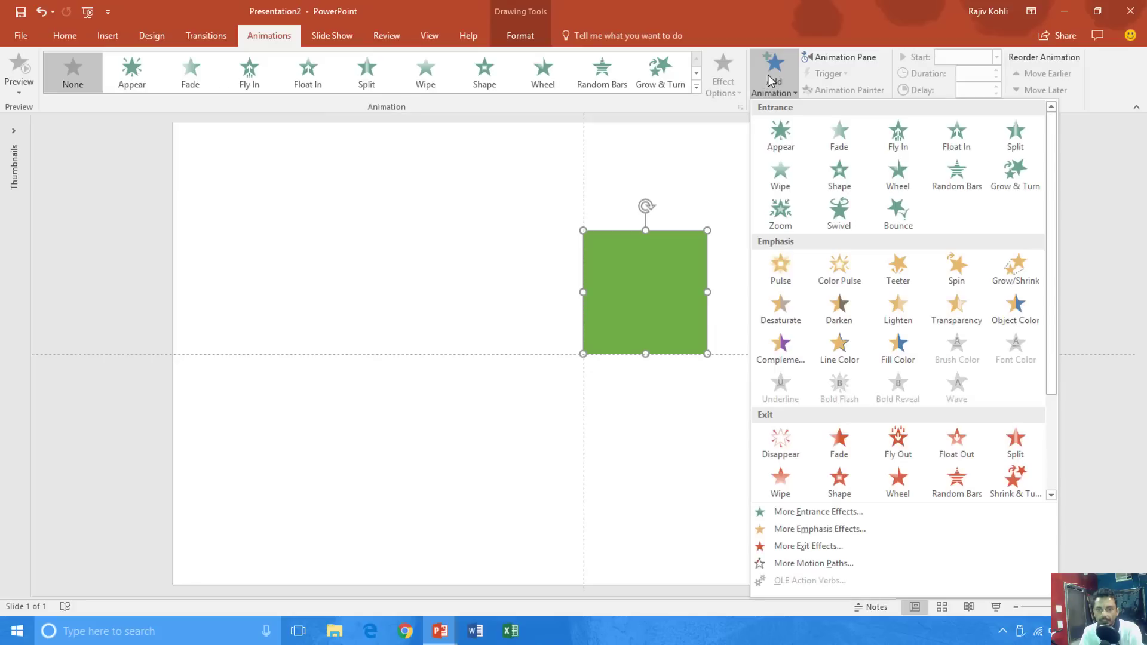
left_click(805, 563)
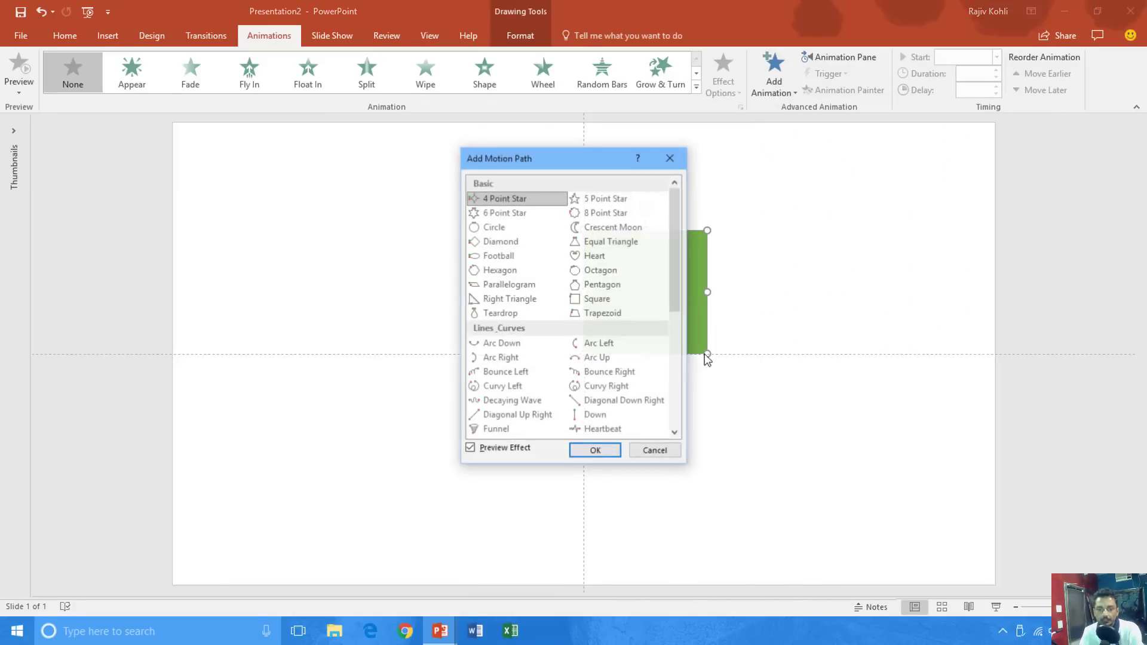
scroll(902, 326, "down", 2)
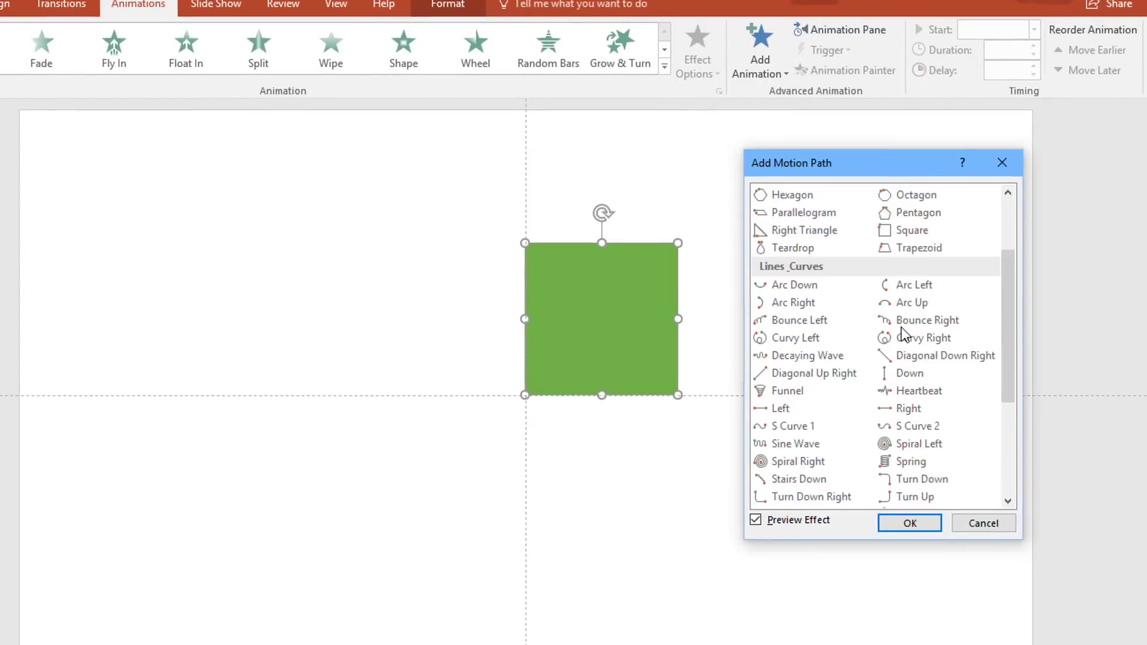
left_click(784, 404)
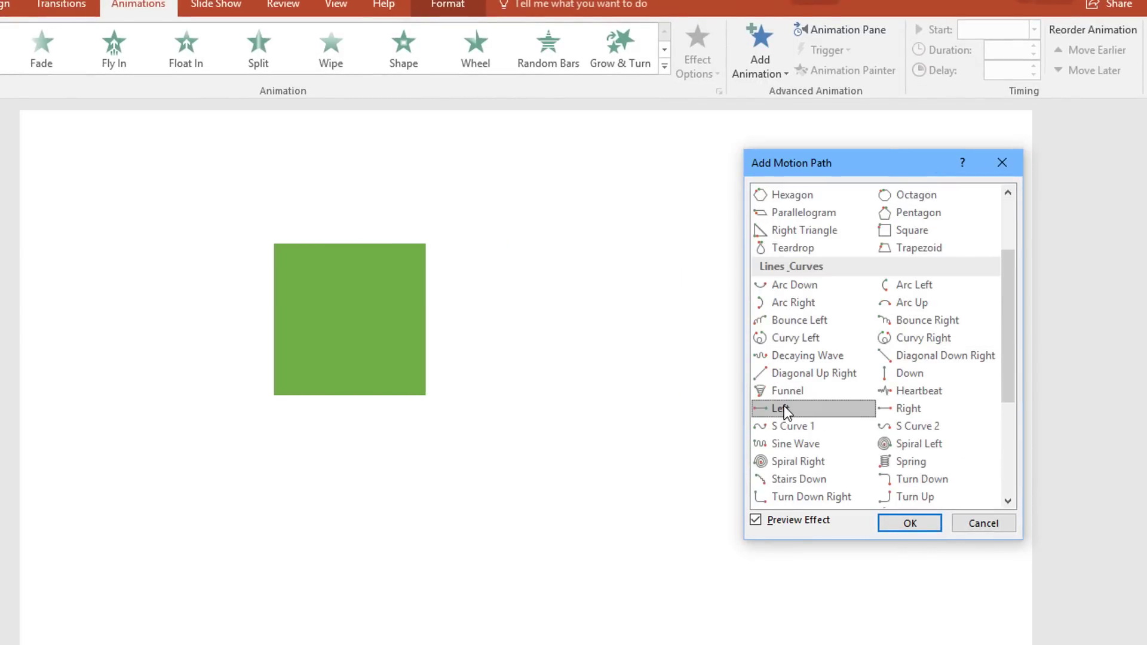
left_click(909, 523)
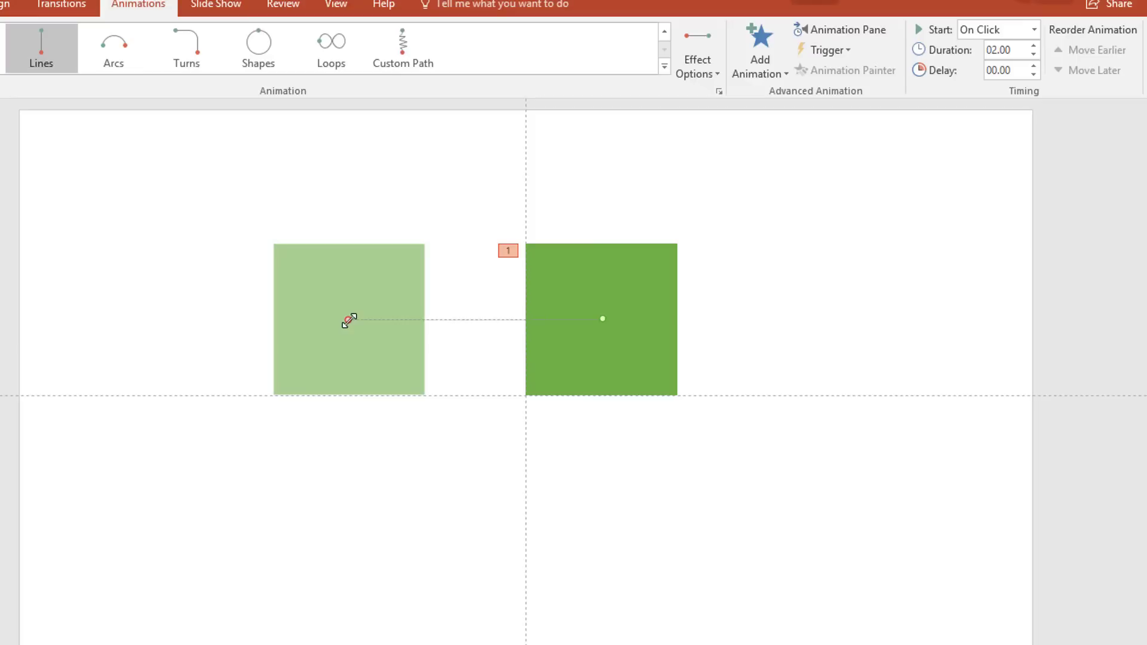
left_click_drag(349, 321, 451, 321)
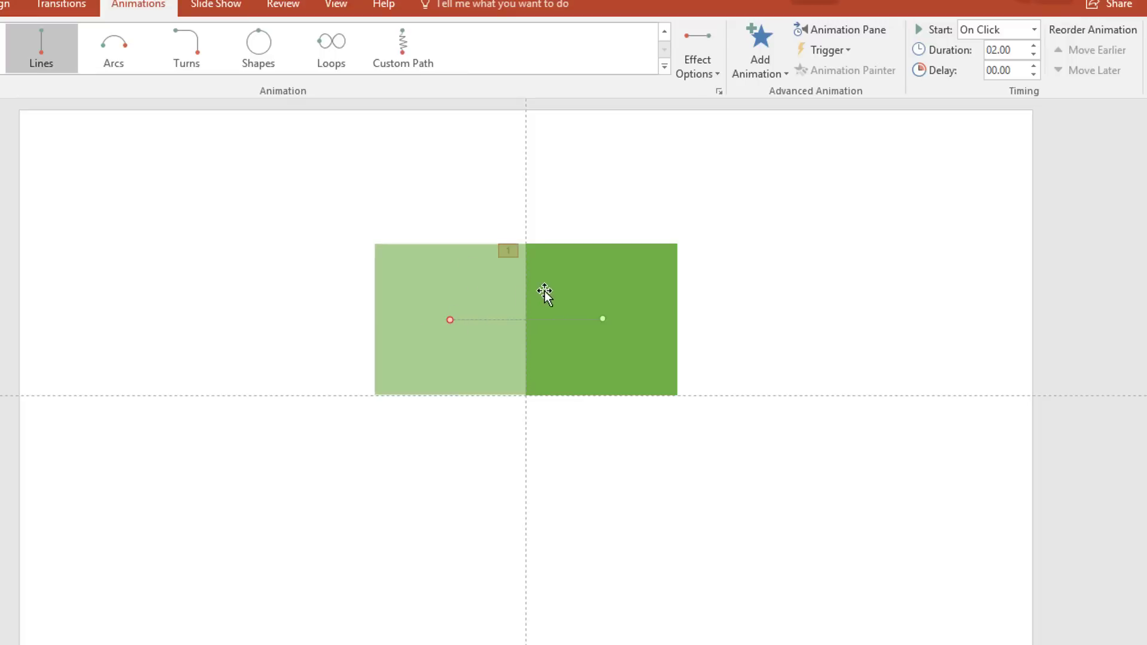
mouse_move(450, 320)
left_mouse_down()
mouse_move(418, 317)
mouse_move(452, 318)
left_mouse_up()
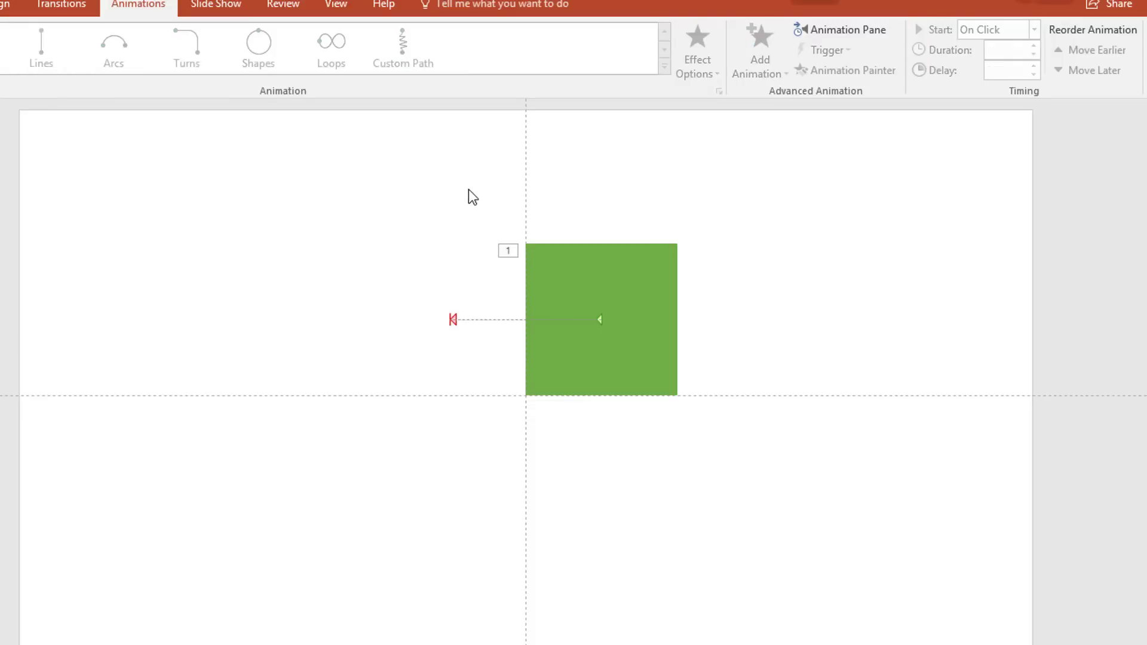
Step: Show the Animation Pane and set the square's motion path to start With Previous with a 0.5-second duration
left_click(595, 280)
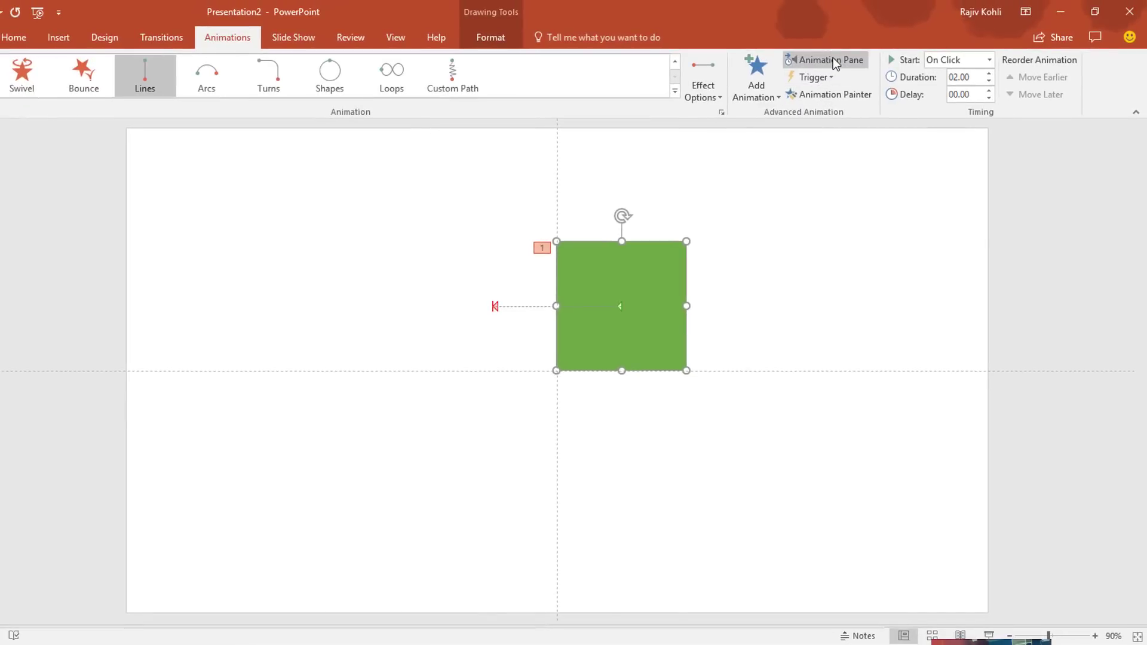
left_click(832, 59)
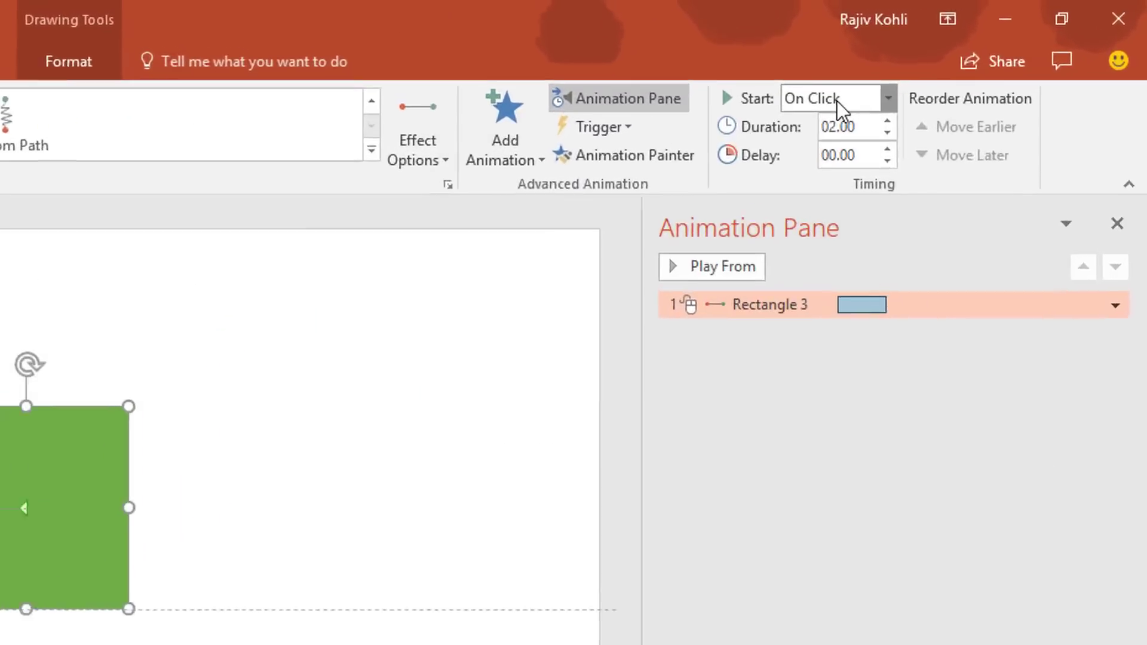
left_click(955, 64)
left_click(958, 93)
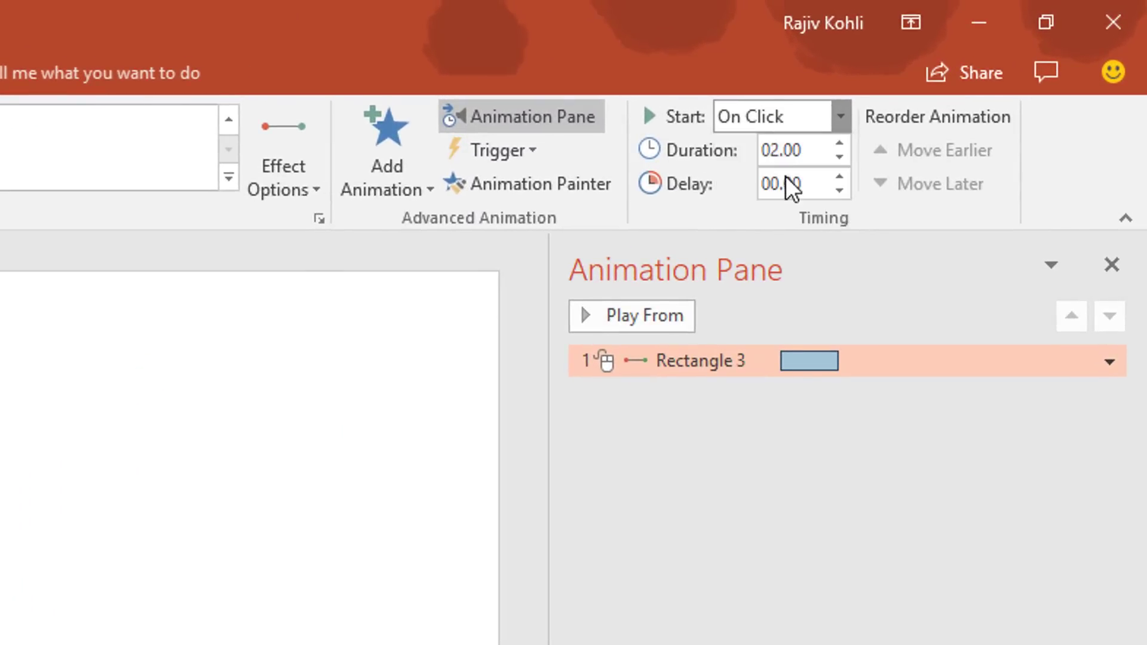
left_click(802, 156)
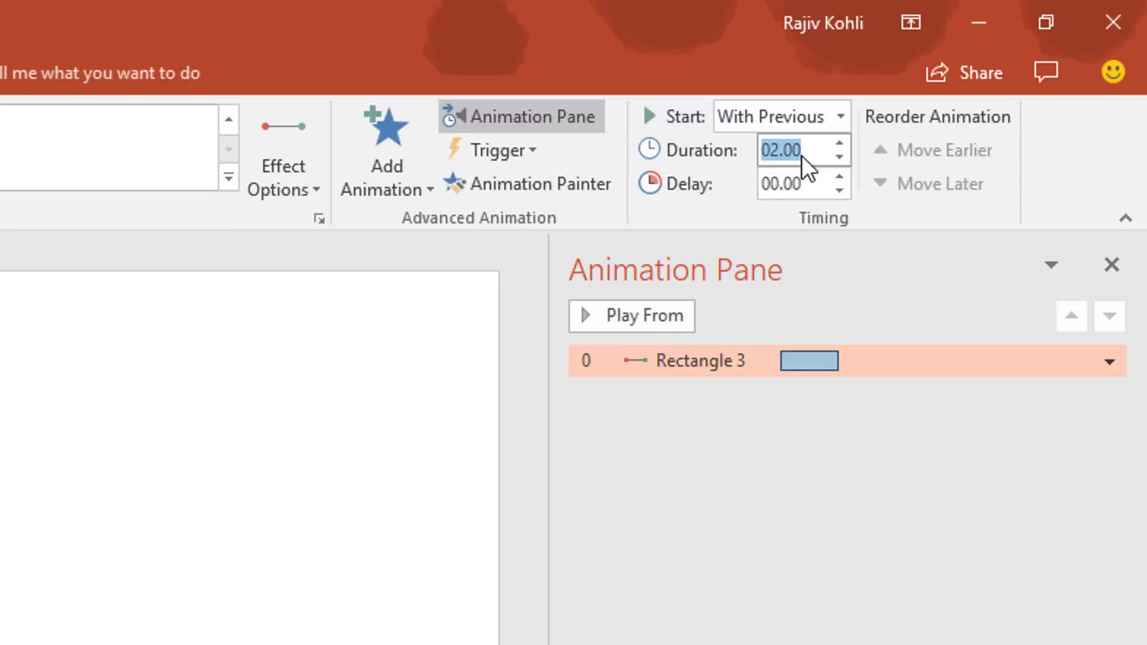
type(".5")
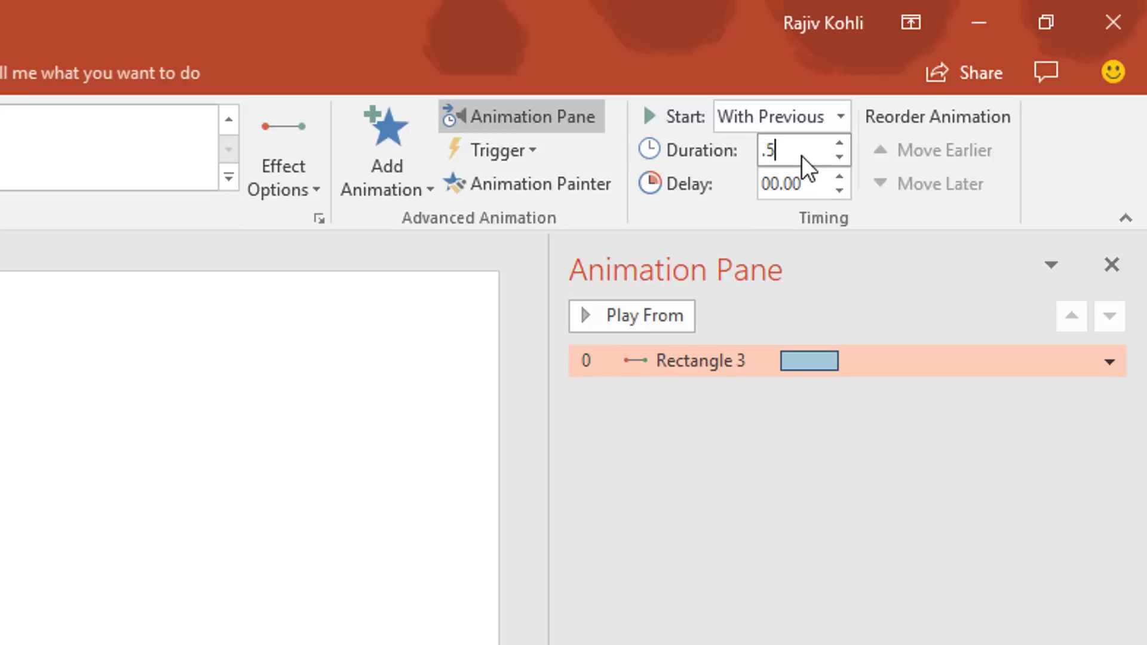
key("Return")
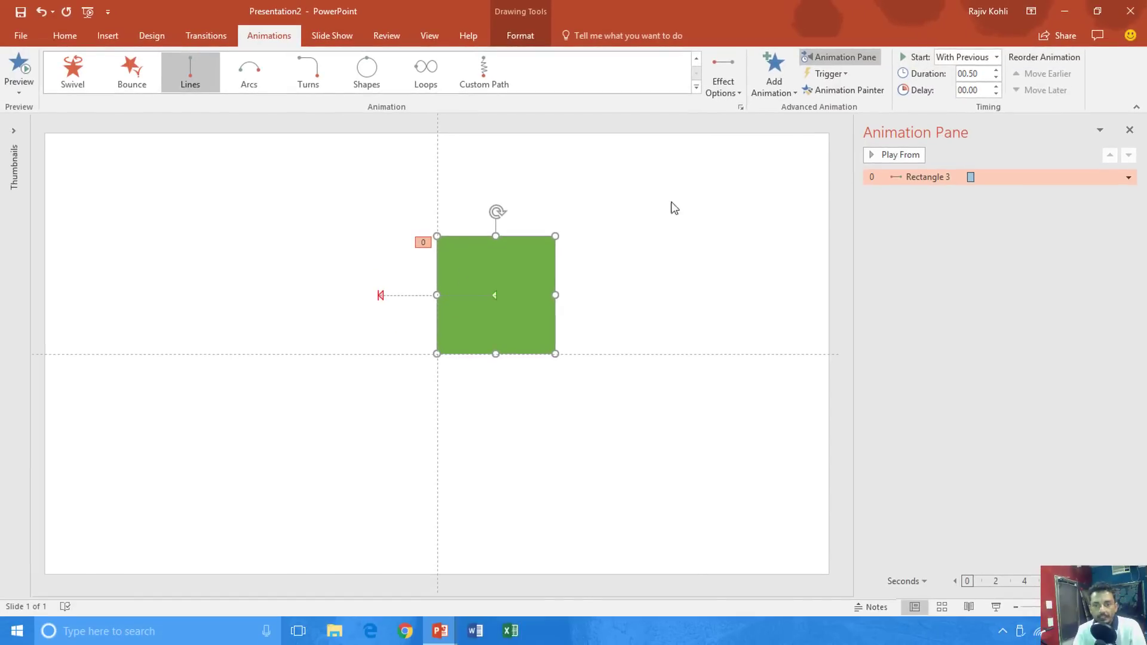
Step: Add a Down motion path to the green square as an additional animation
left_click(772, 77)
left_click(813, 563)
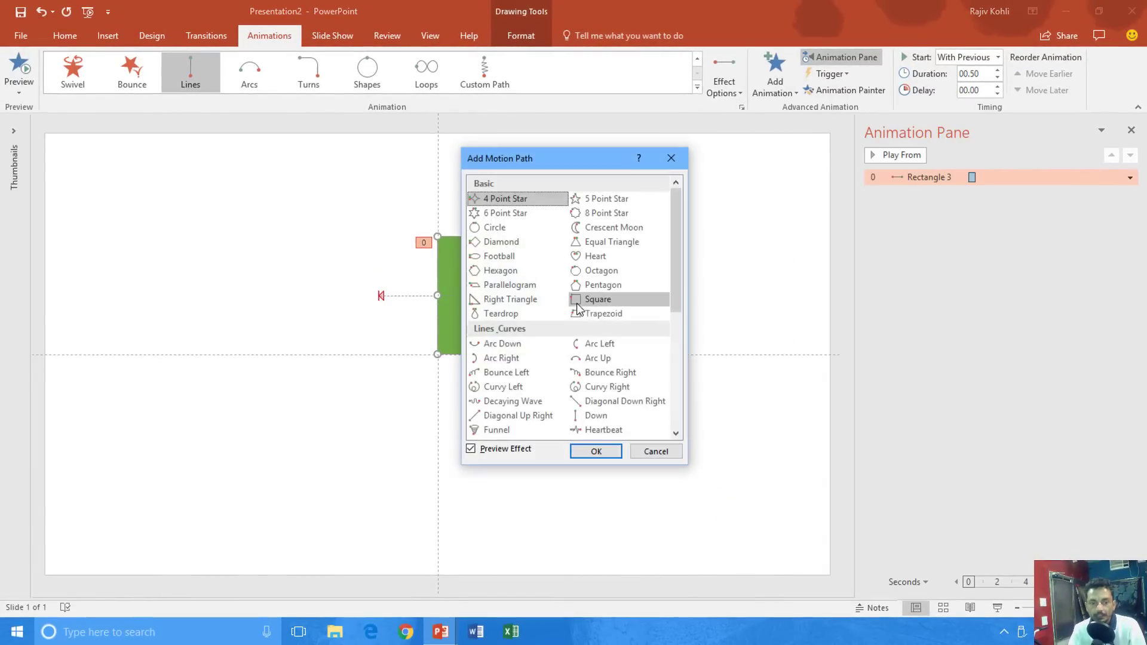
scroll(591, 322, "down", 2)
left_click(596, 329)
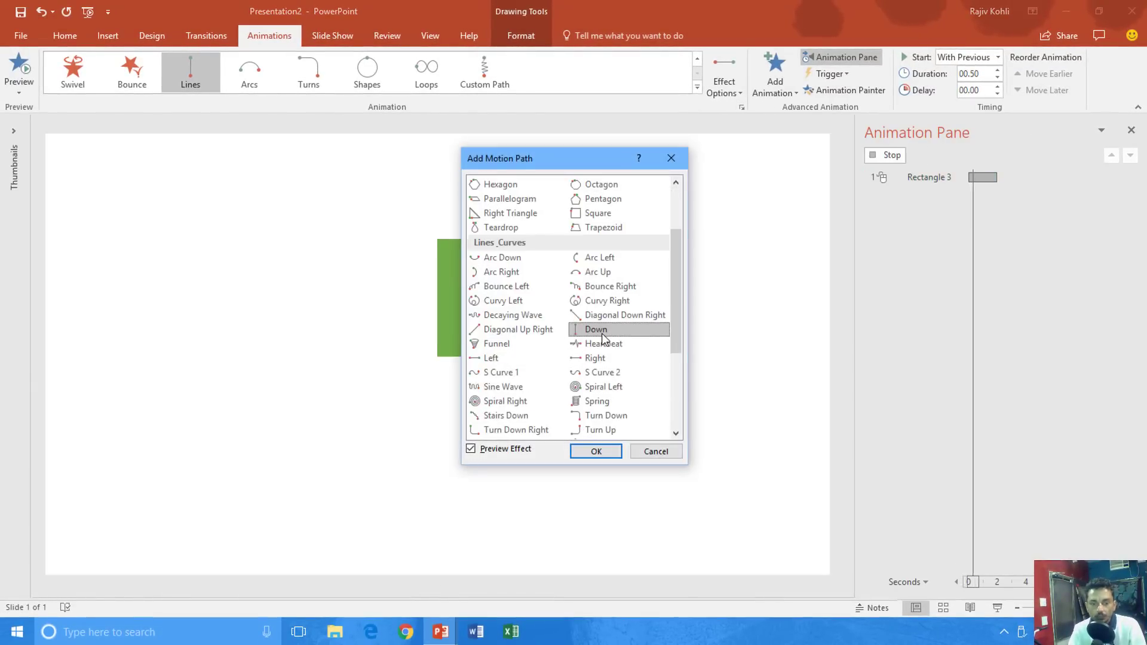
left_click(595, 452)
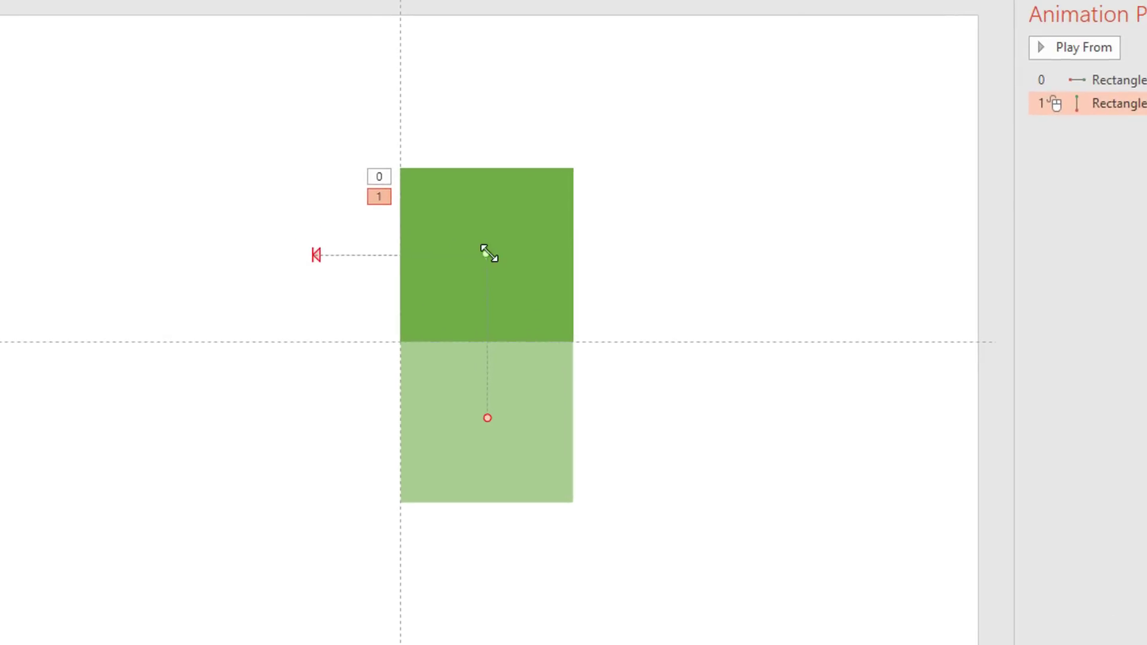
Step: Start the Down path at the Left path's end point and place its end straight below, across the horizontal guide
left_click_drag(482, 252, 313, 254)
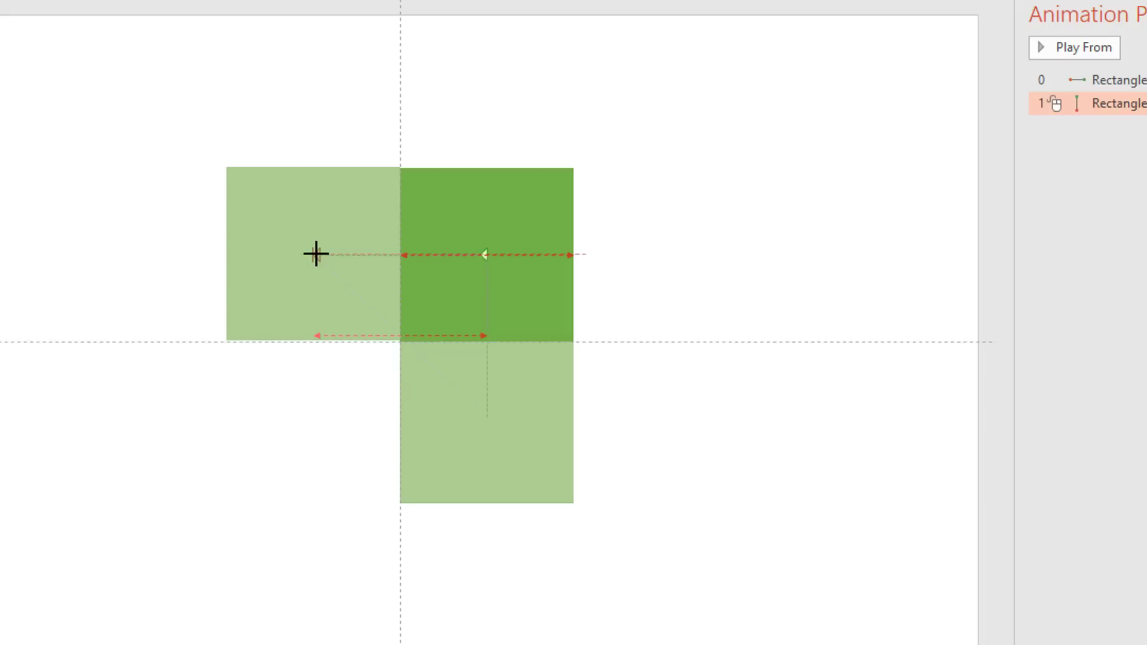
left_click_drag(316, 254, 317, 256)
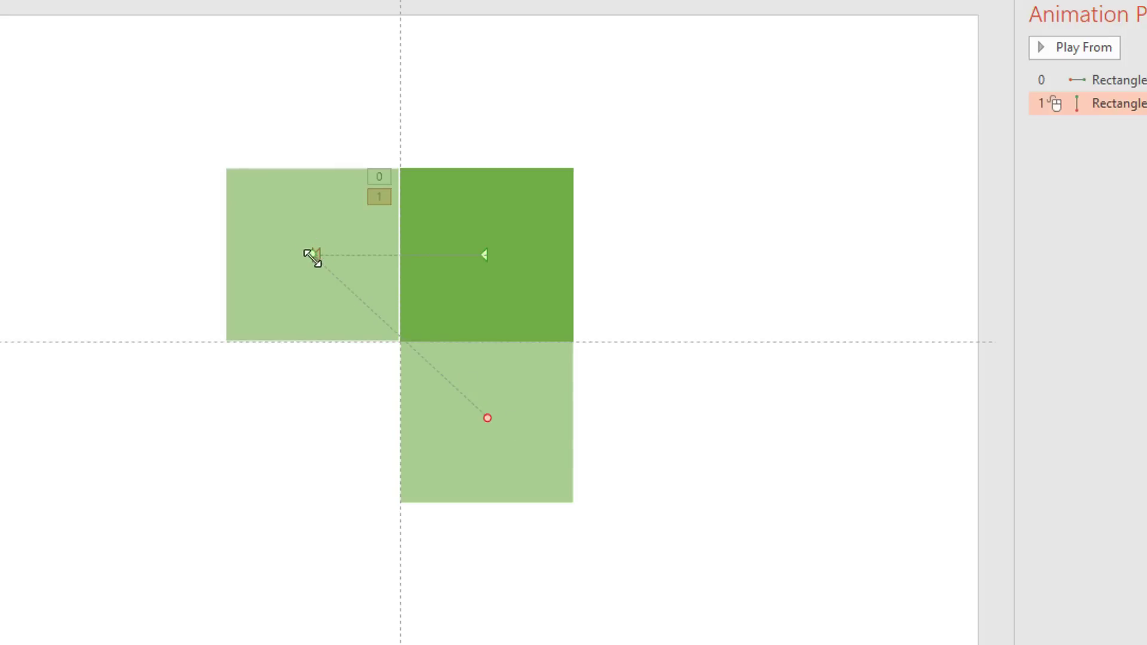
left_click_drag(485, 412, 312, 425)
scroll(435, 428, "up", 5)
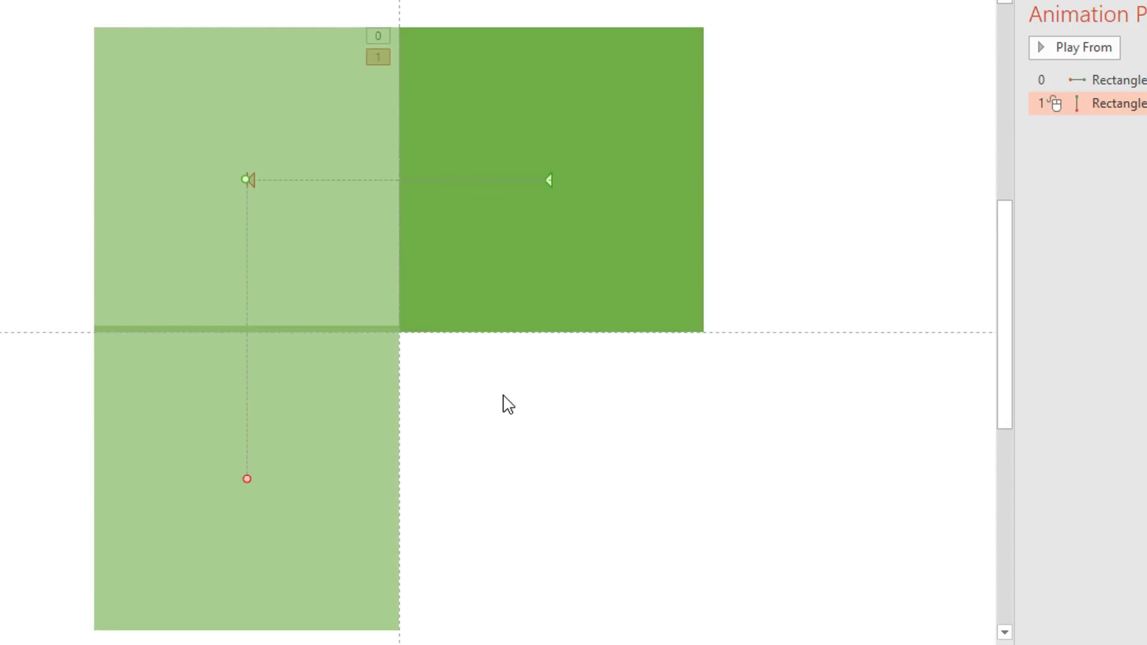
scroll(507, 404, "up", 1)
scroll(507, 404, "down", 3)
scroll(508, 404, "up", 2)
left_click(572, 414)
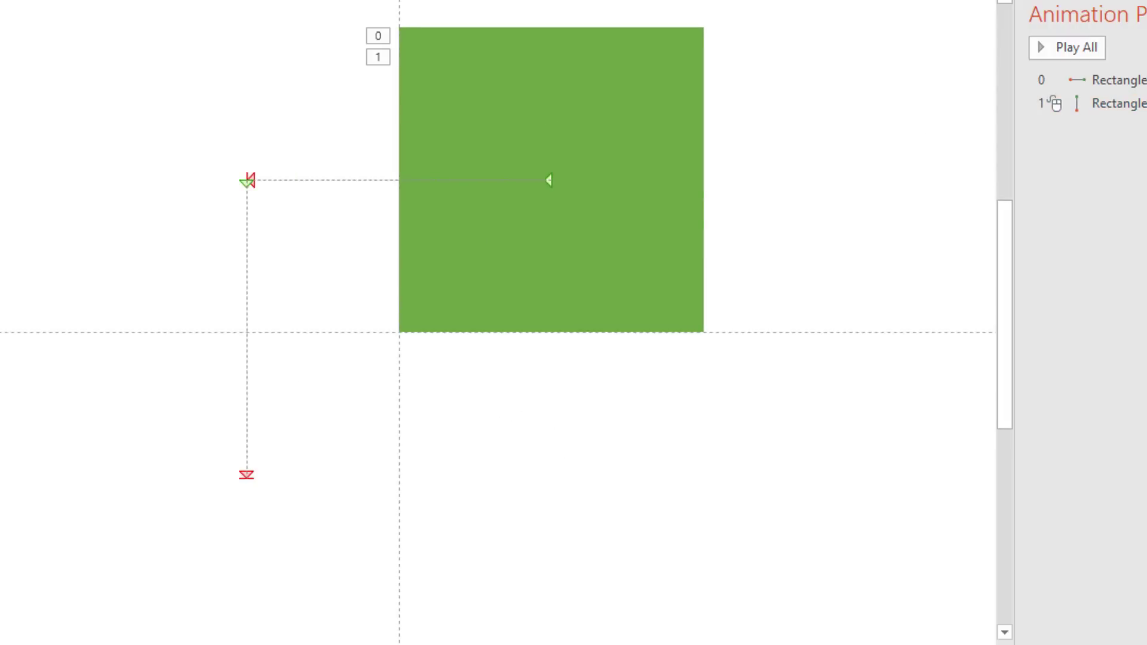
Step: Set the Down path to start With Previous with a 0.5-second duration and a 0.5-second delay
left_click(1136, 103)
left_click(968, 56)
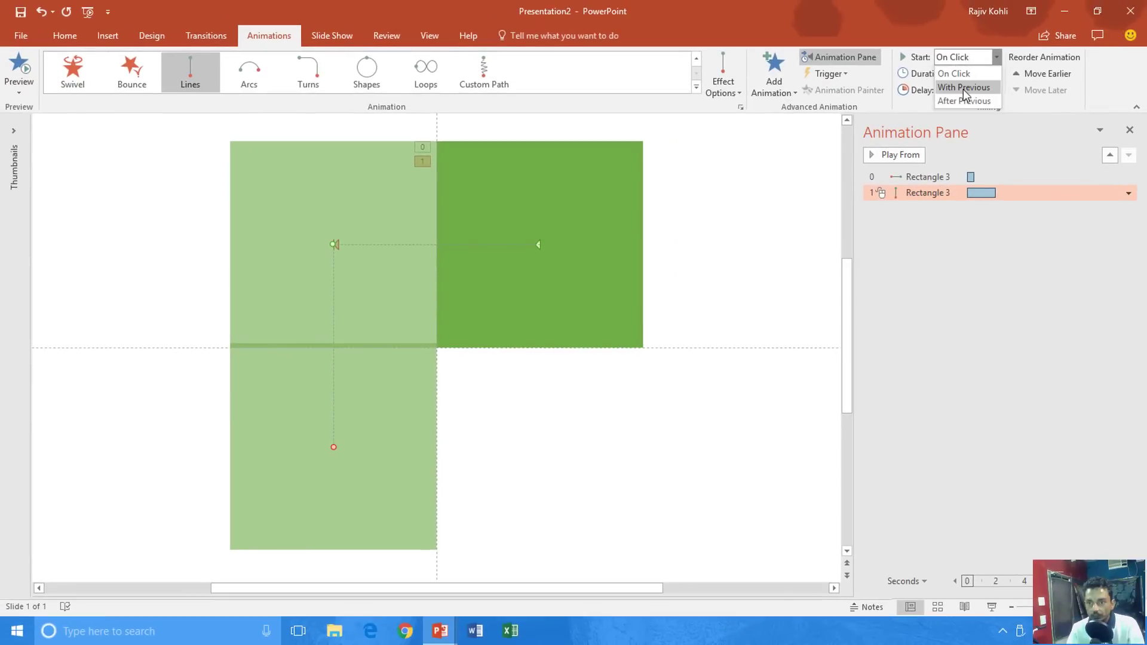
left_click(963, 87)
double_click(976, 75)
type(".5")
key("Return")
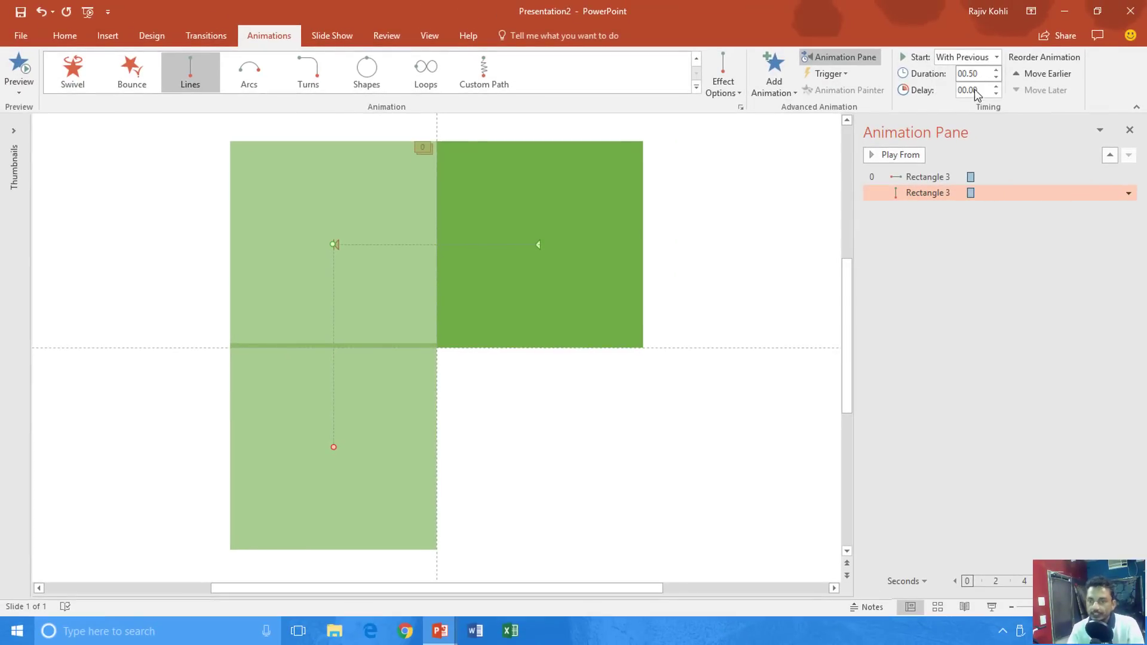
double_click(971, 91)
type(".5")
key("Return")
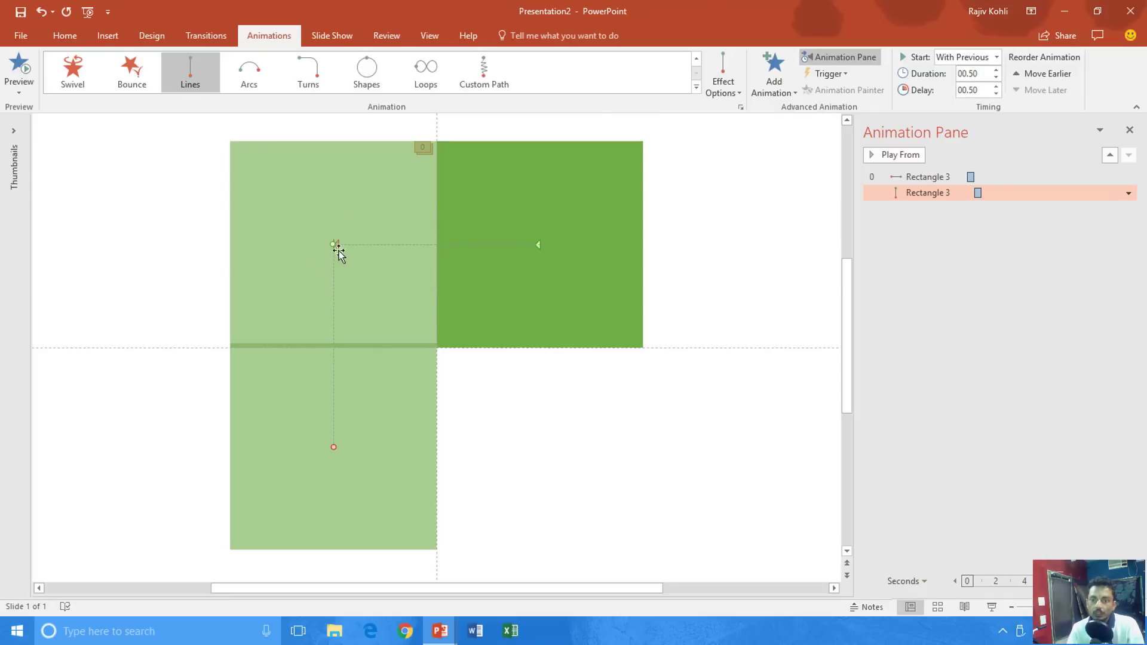
left_click_drag(970, 191, 960, 187)
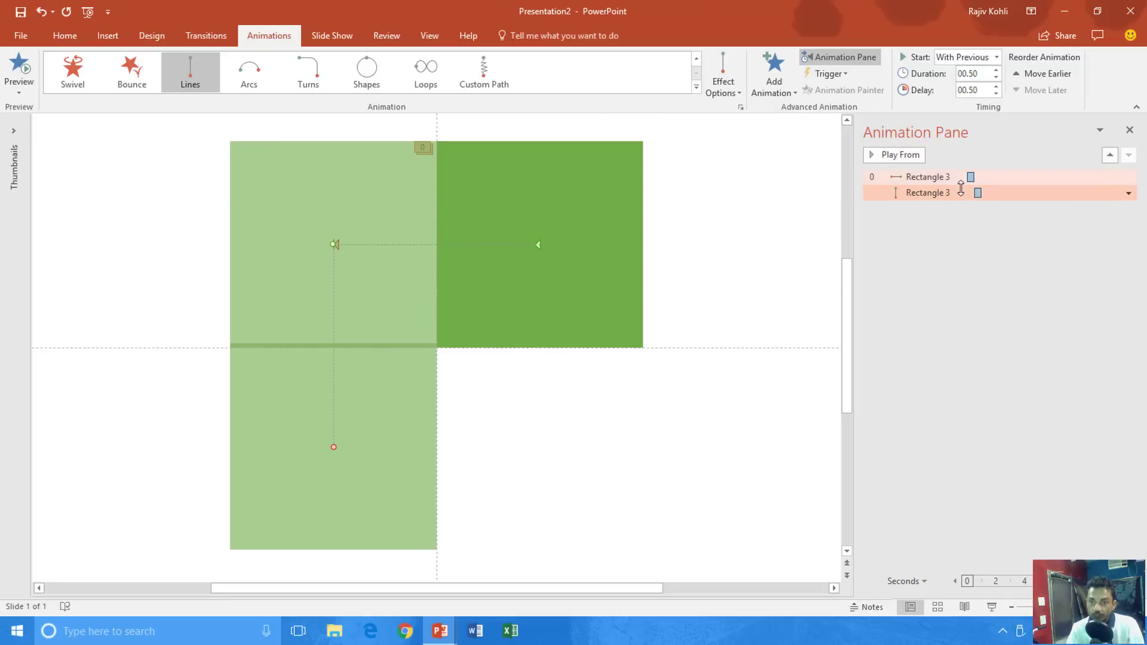
Step: Add a Right motion path to the green square as a third animation
left_click(529, 226)
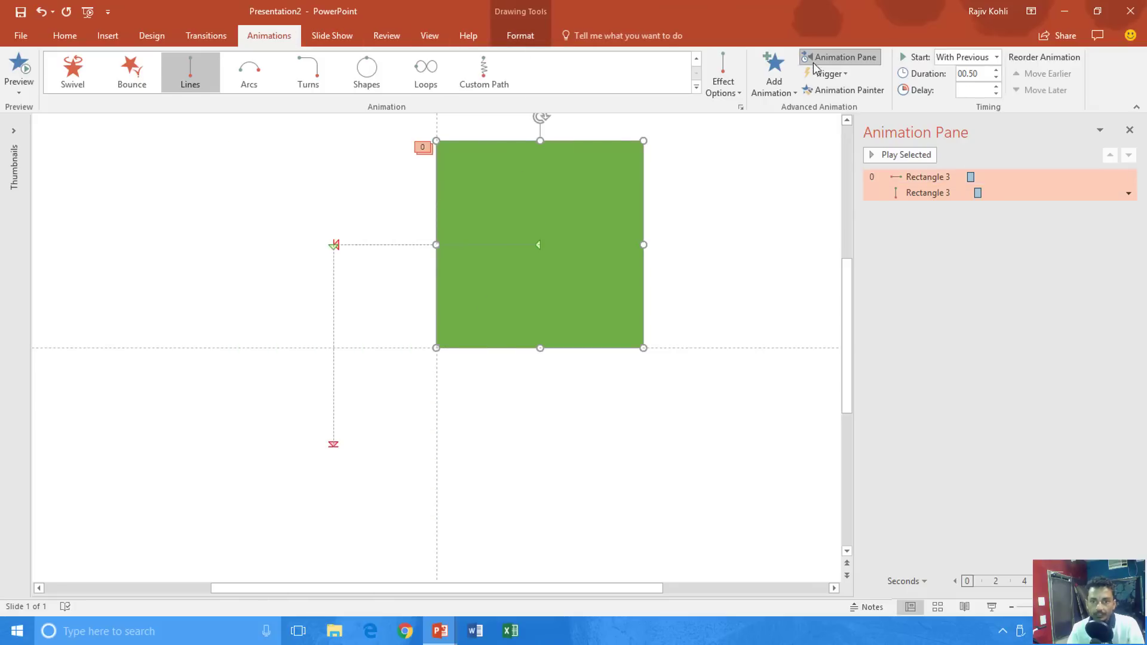
left_click(771, 79)
left_click(788, 561)
scroll(595, 316, "down", 4)
scroll(596, 317, "down", 2)
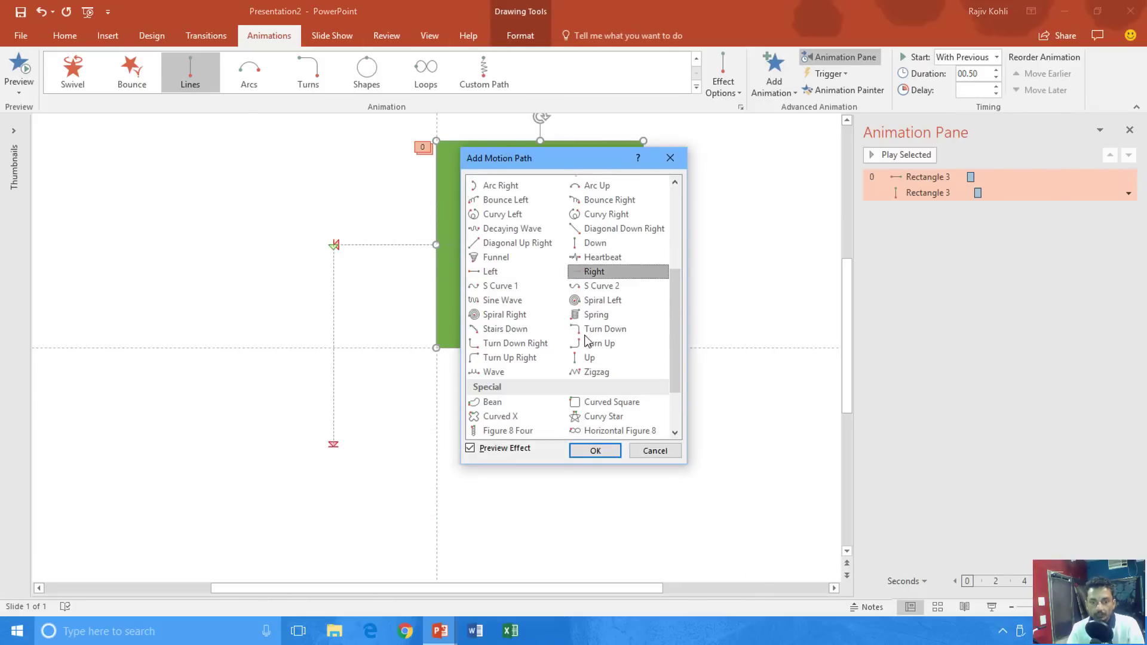
left_click(595, 271)
left_click(591, 450)
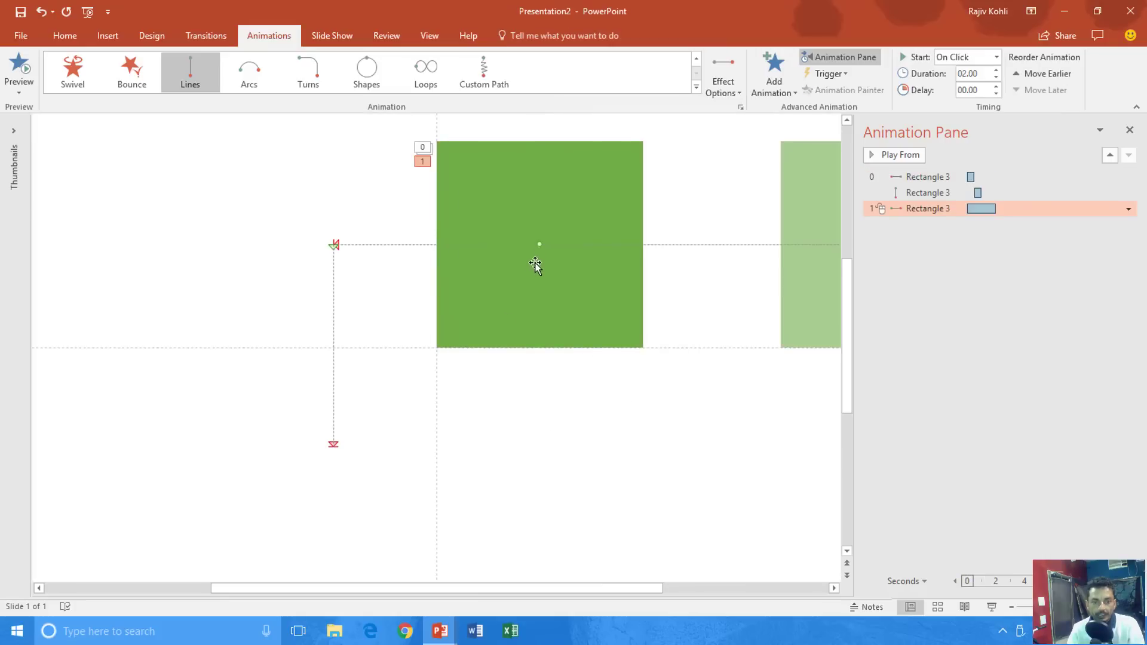
Step: Start the Right path at the Down path's end point and place its end directly below the green square
mouse_move(538, 245)
left_mouse_down()
mouse_move(358, 384)
mouse_move(325, 427)
mouse_move(334, 446)
left_mouse_up()
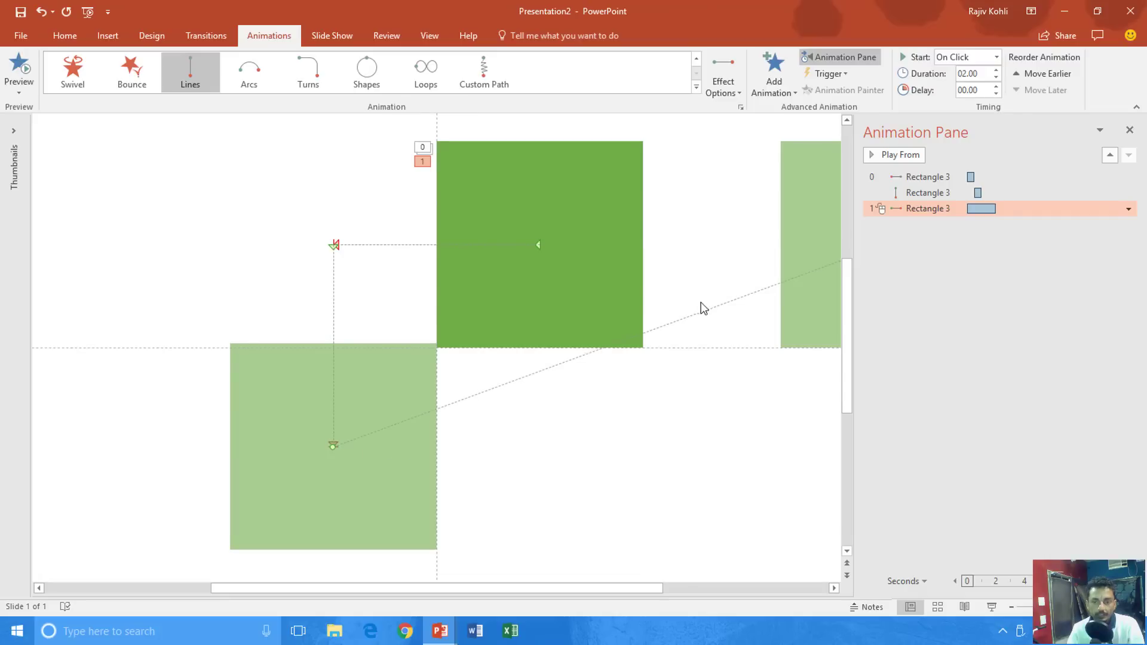
scroll(703, 308, "down", 2, "ctrl")
left_click_drag(734, 279, 507, 413)
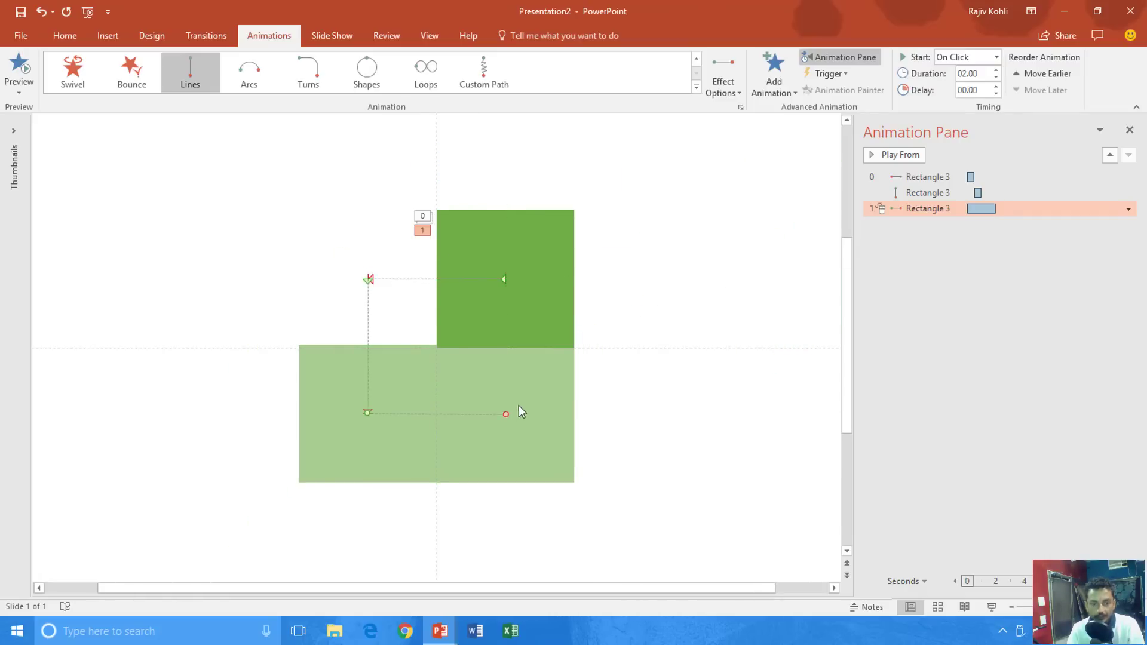
scroll(583, 344, "up", 2, "ctrl")
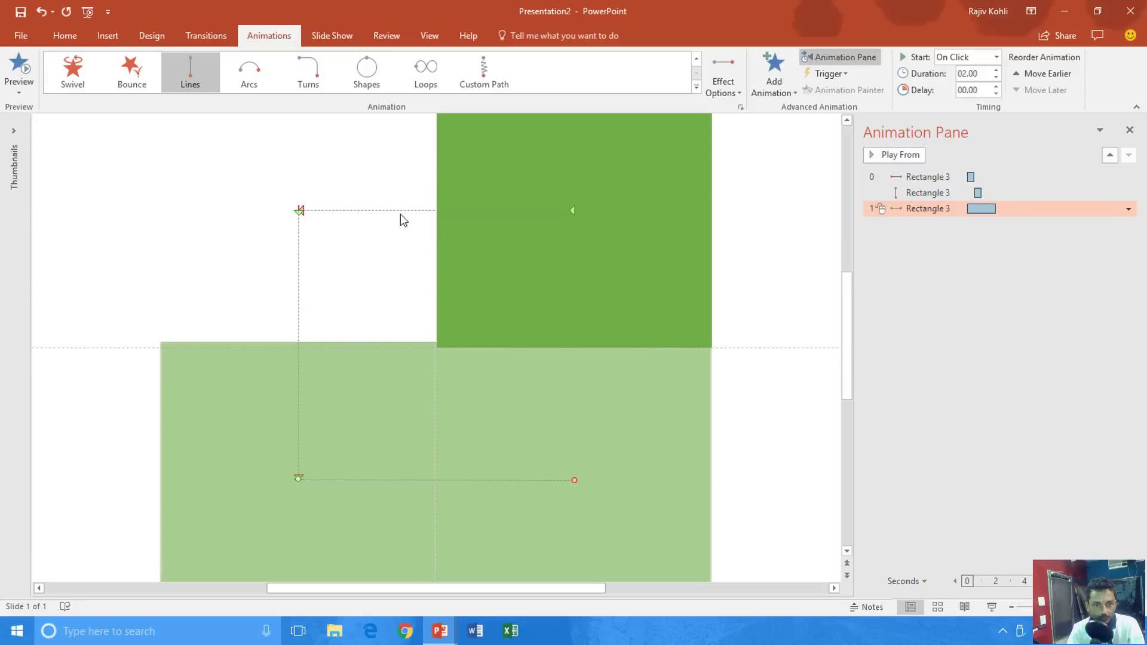
Step: Try to fine-tune the end points of the Left and Down paths against the guides
left_click(559, 178)
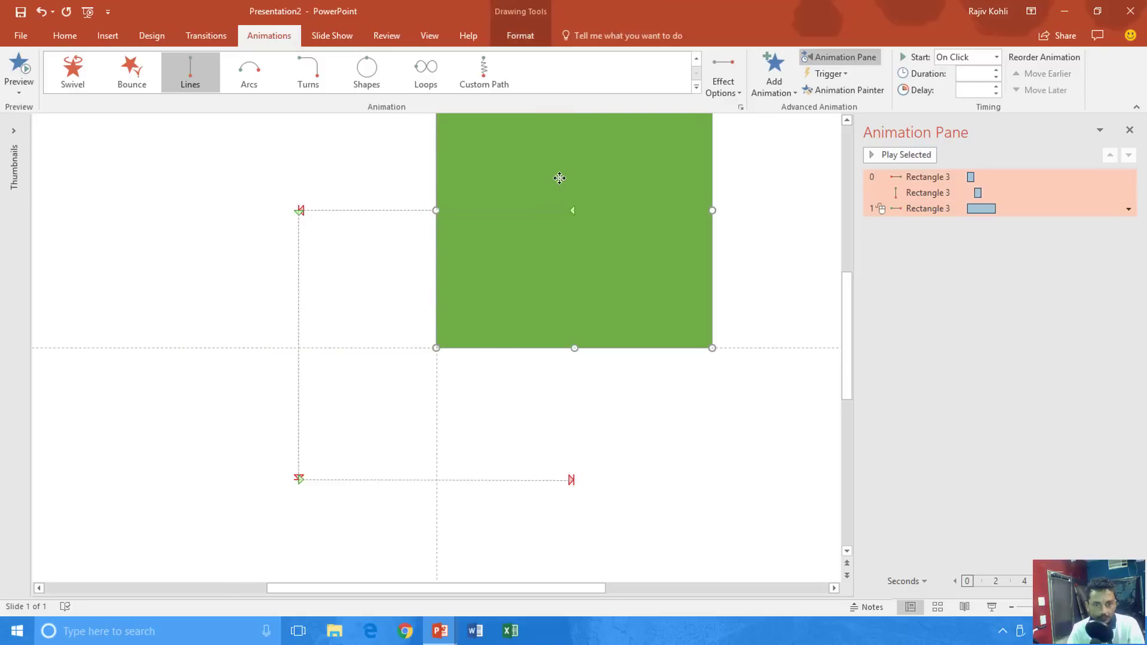
left_click(393, 210)
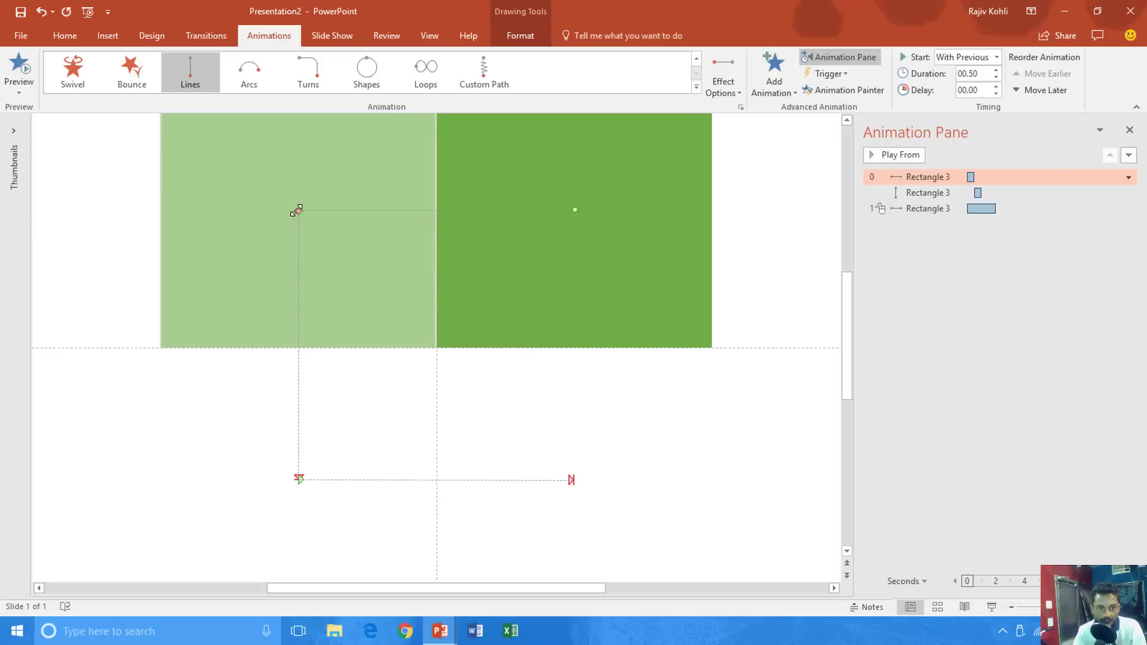
mouse_move(297, 210)
left_mouse_down()
mouse_move(287, 210)
mouse_move(299, 211)
left_mouse_up()
left_click(970, 193)
left_click_drag(301, 481, 301, 486)
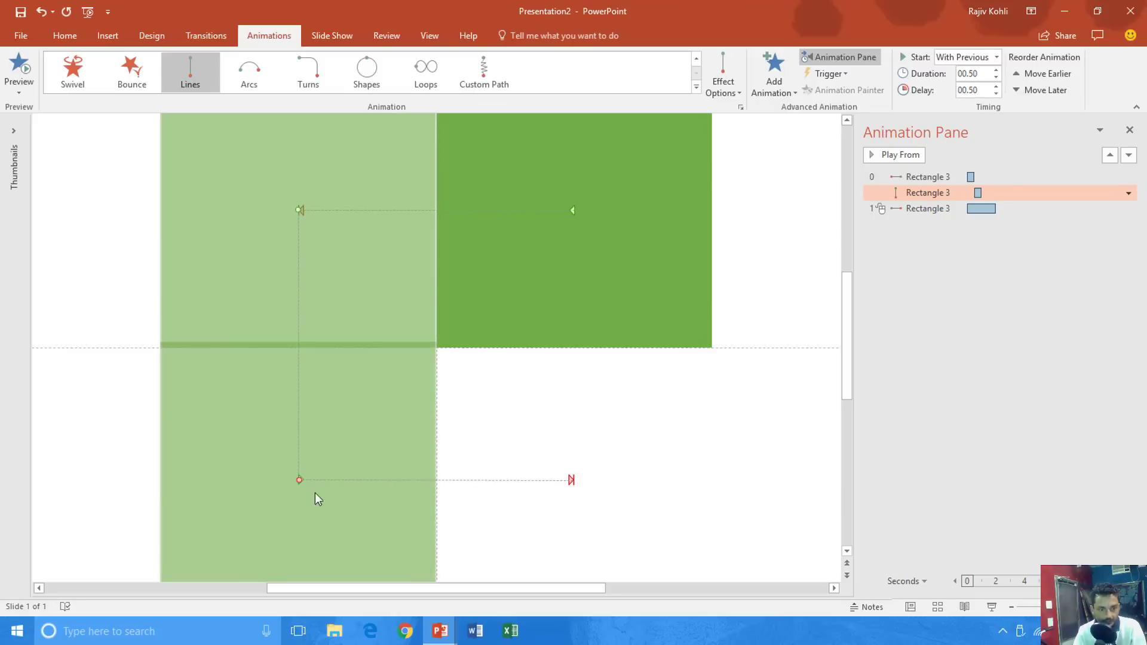
left_click_drag(299, 481, 299, 491)
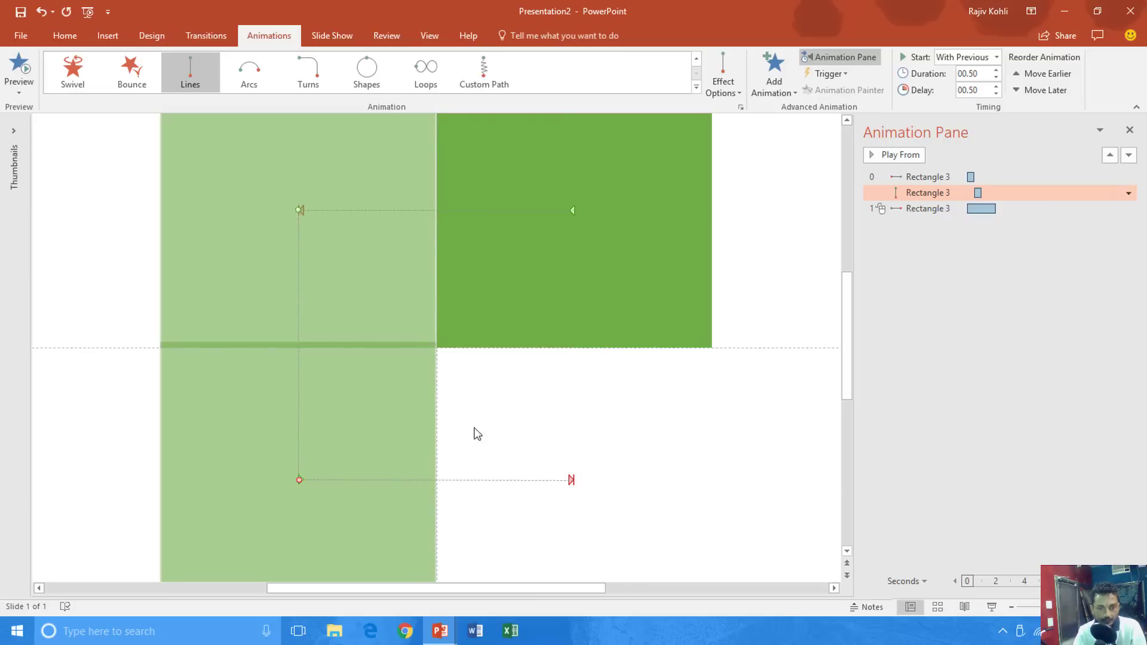
Step: Set the Right path to start With Previous with a 0.5-second duration and a 1-second delay
left_click(469, 481)
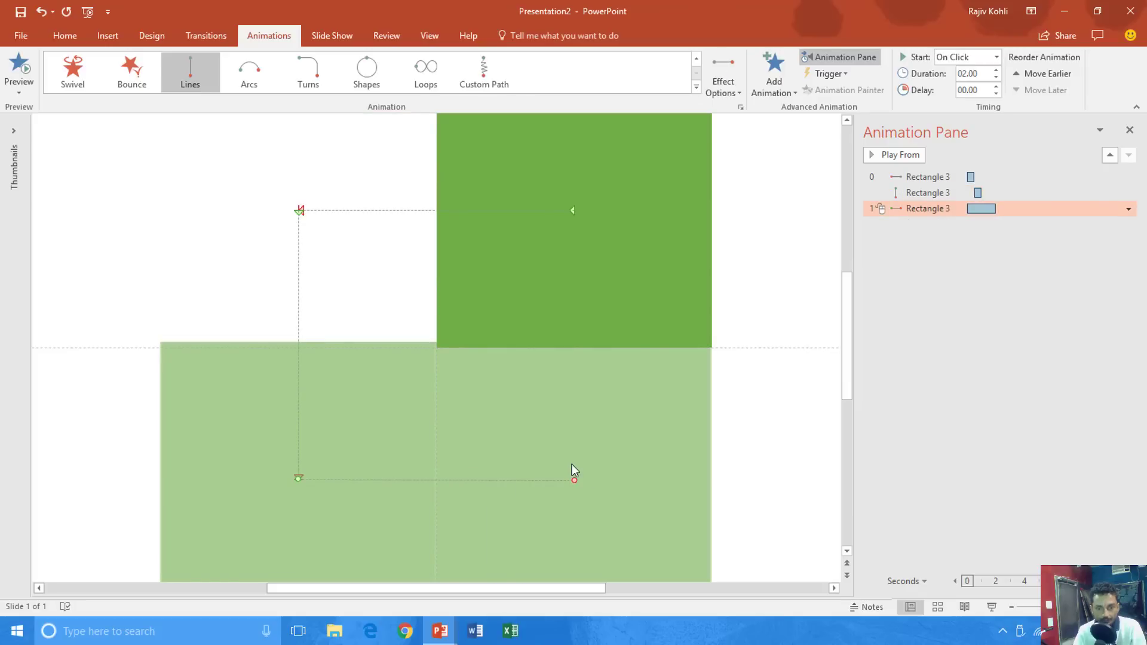
left_click(964, 57)
left_click(968, 87)
double_click(979, 73)
key("BackSpace")
type(".5")
key("Return")
left_click(977, 90)
type("1")
key("Return")
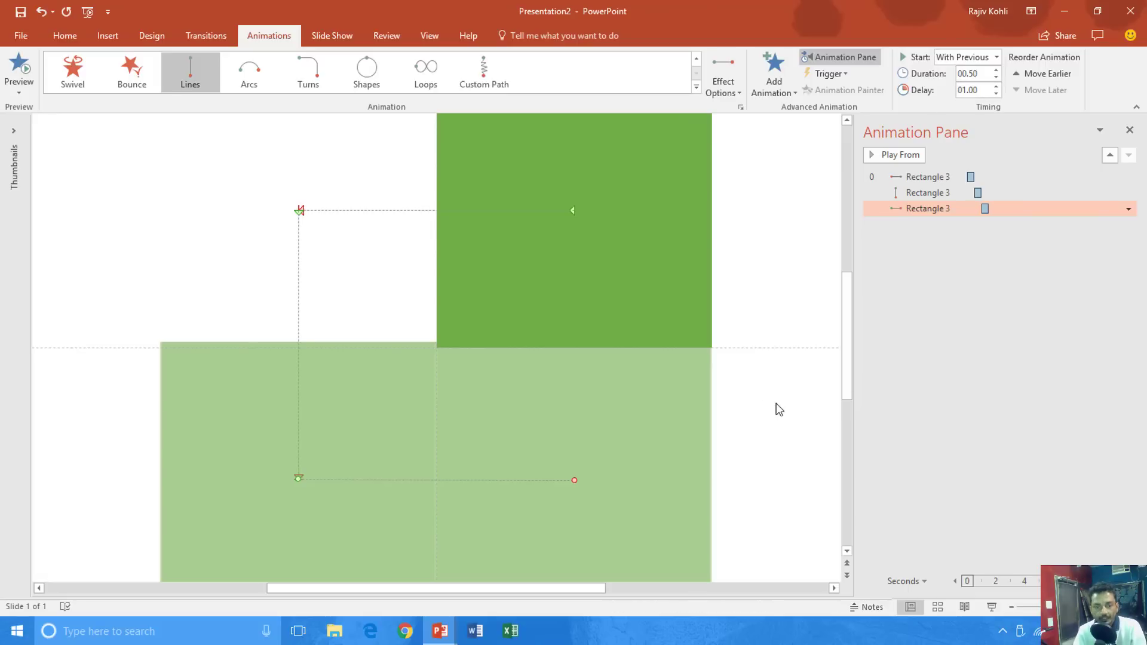
Step: Add an Up motion path to the green square as a fourth animation
left_click(605, 228)
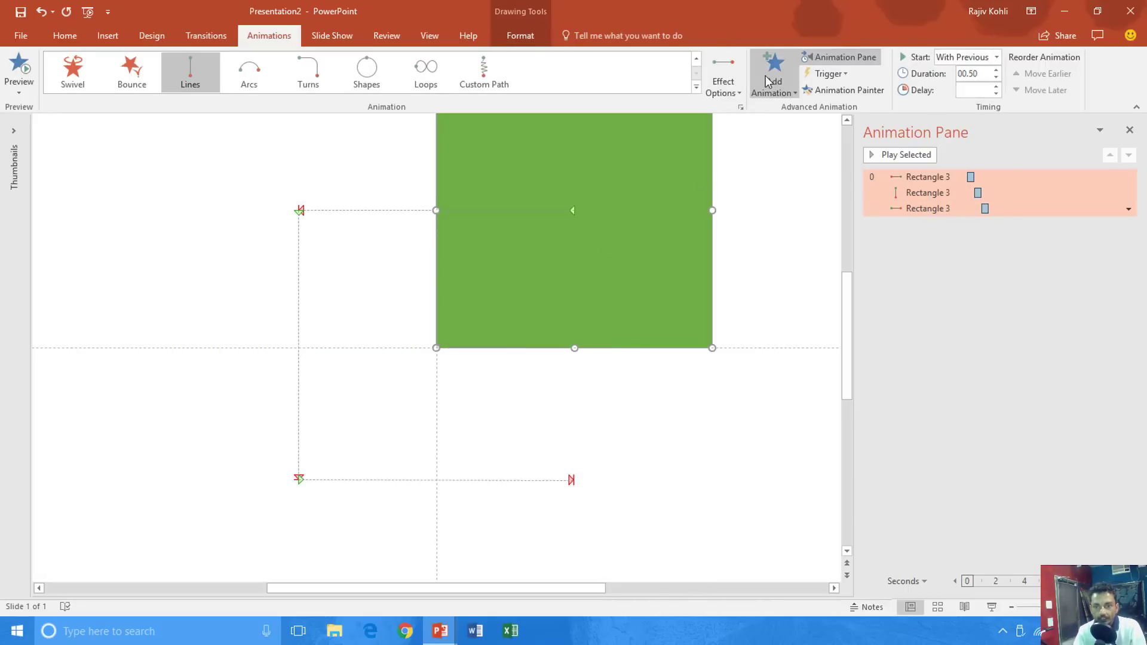
left_click(768, 80)
left_click(825, 562)
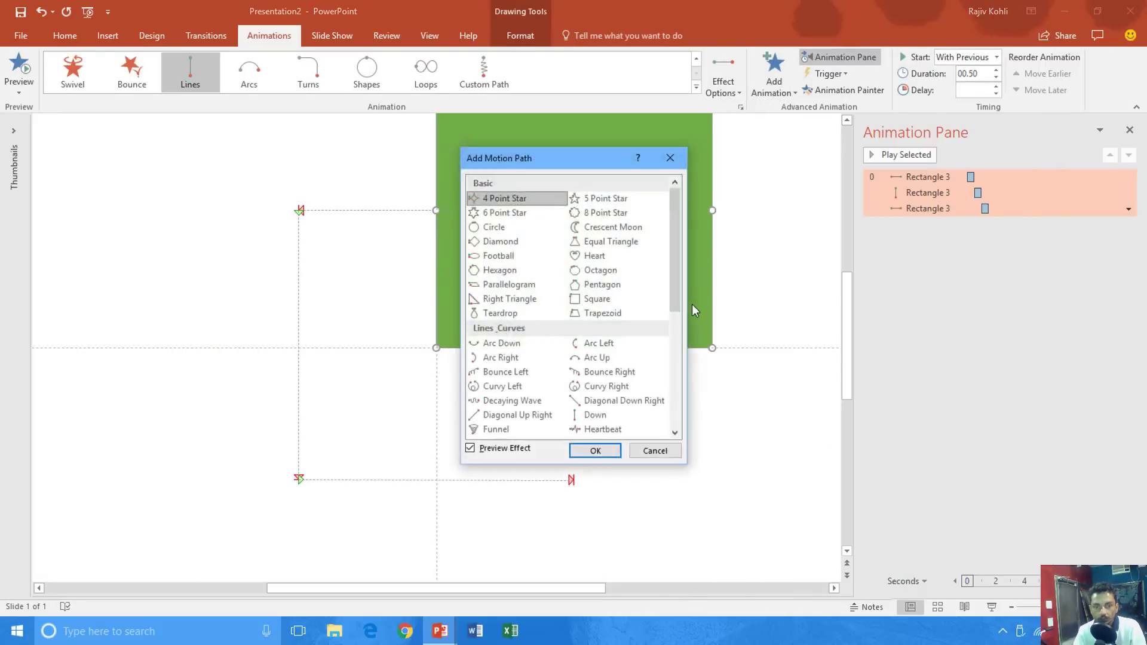
scroll(627, 322, "down", 3)
left_click(591, 401)
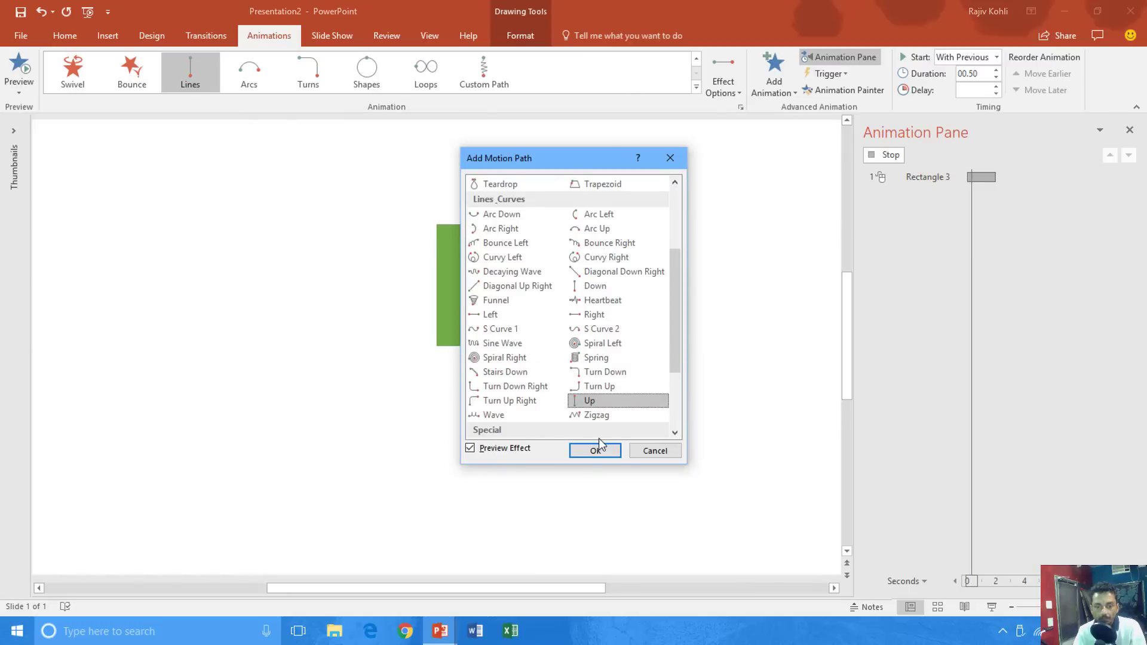
left_click(595, 450)
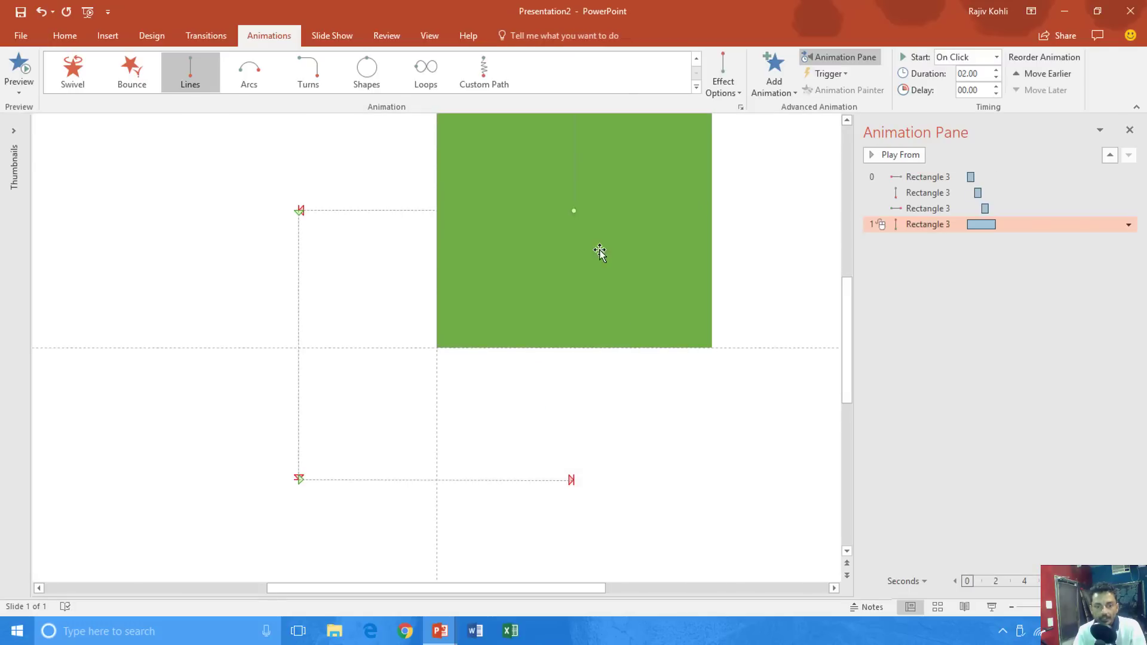
Step: Start the Up path at the Right path's end point and end it at the green square's original centre, closing the loop
left_click_drag(576, 252, 573, 480)
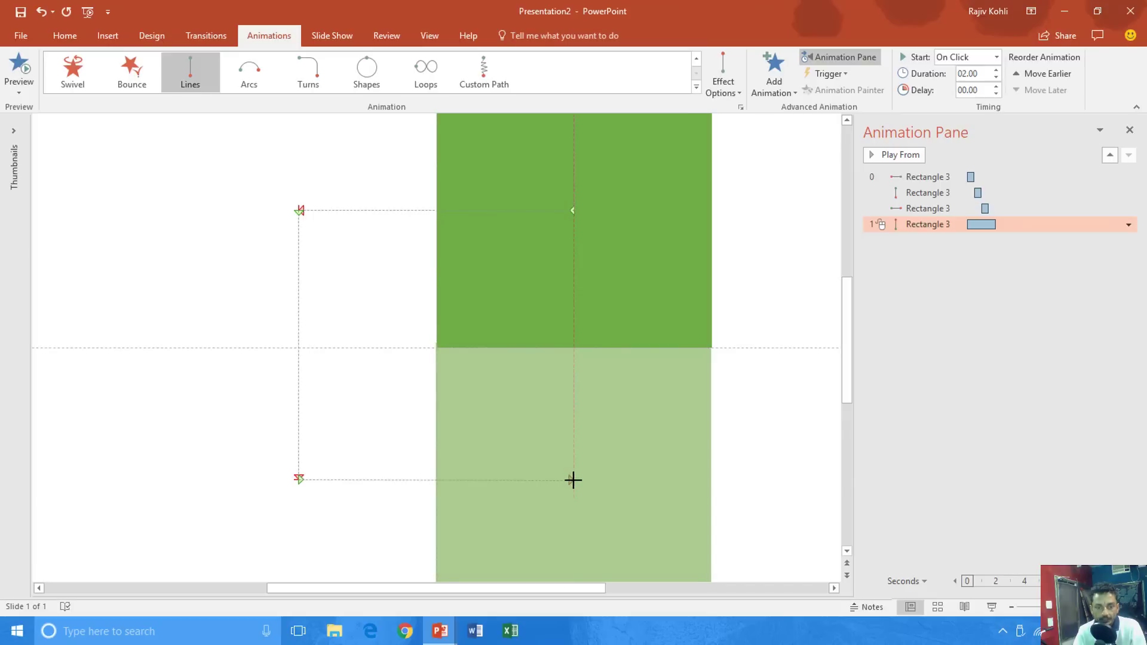
scroll(594, 180, "down", 1, "ctrl")
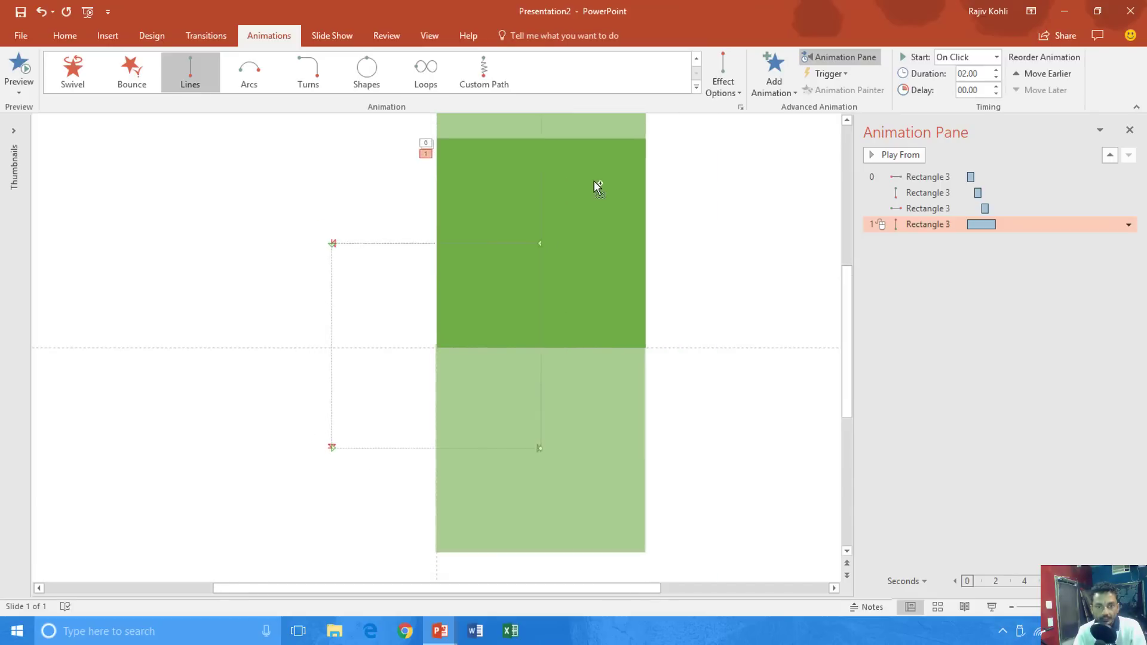
scroll(595, 169, "down", 1, "ctrl")
left_click_drag(507, 149, 506, 278)
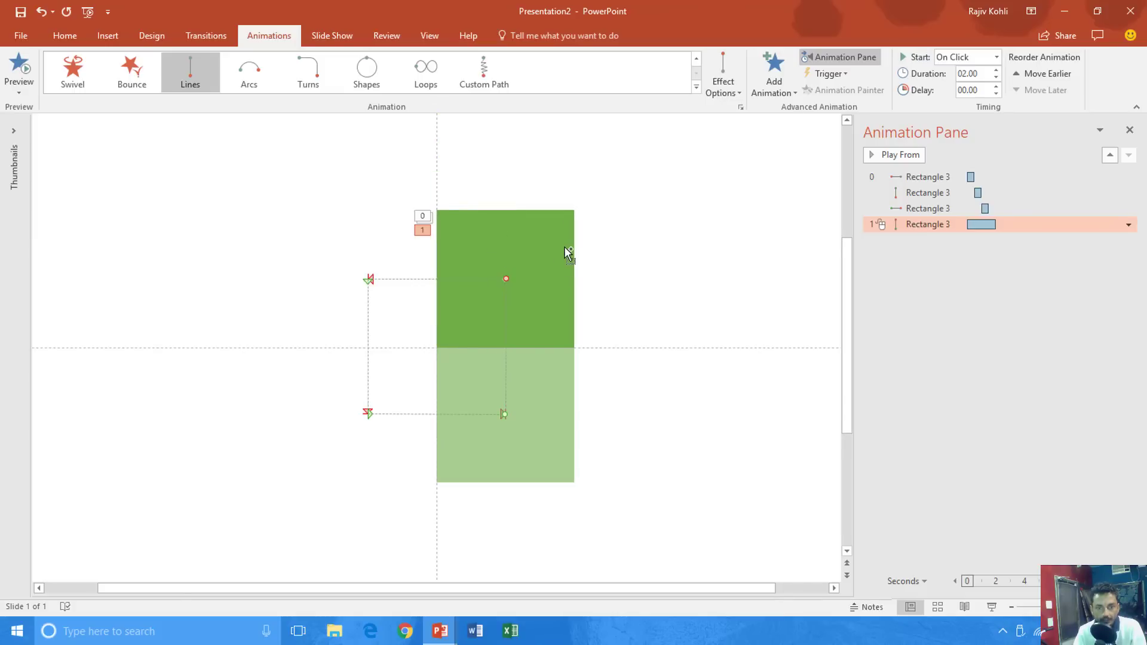
scroll(563, 246, "up", 2, "ctrl")
scroll(565, 246, "up", 1, "ctrl")
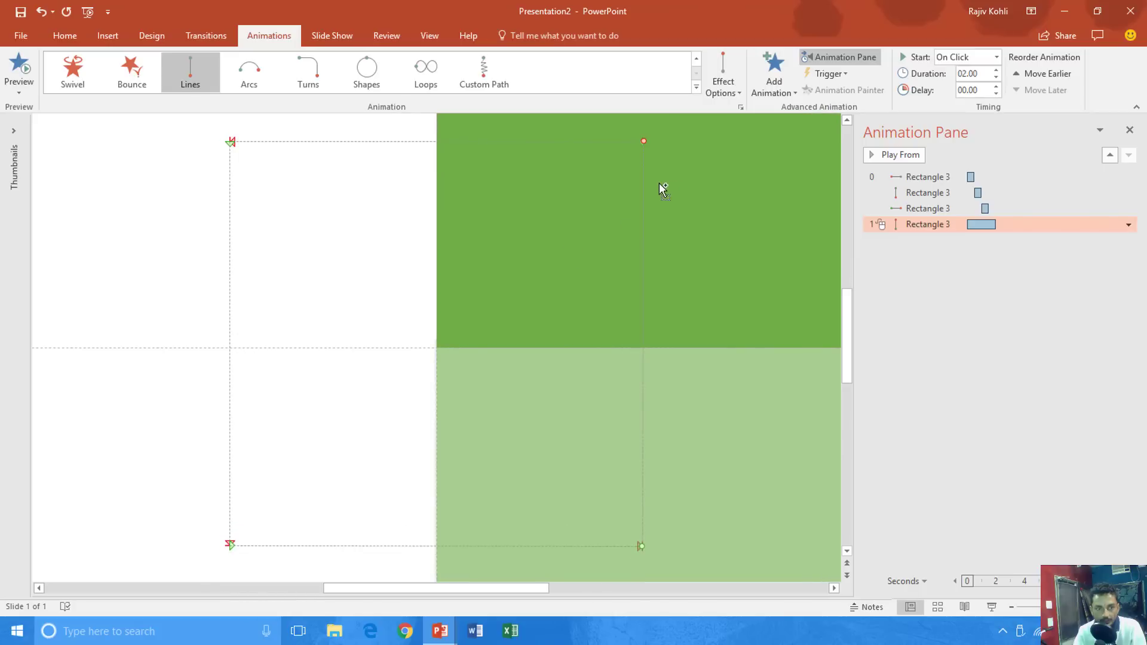
scroll(660, 188, "down", 2, "ctrl")
Step: Set the Up path to start With Previous with a 0.5-second duration and a 1.5-second delay
left_click(997, 57)
left_click(963, 87)
left_click(975, 74)
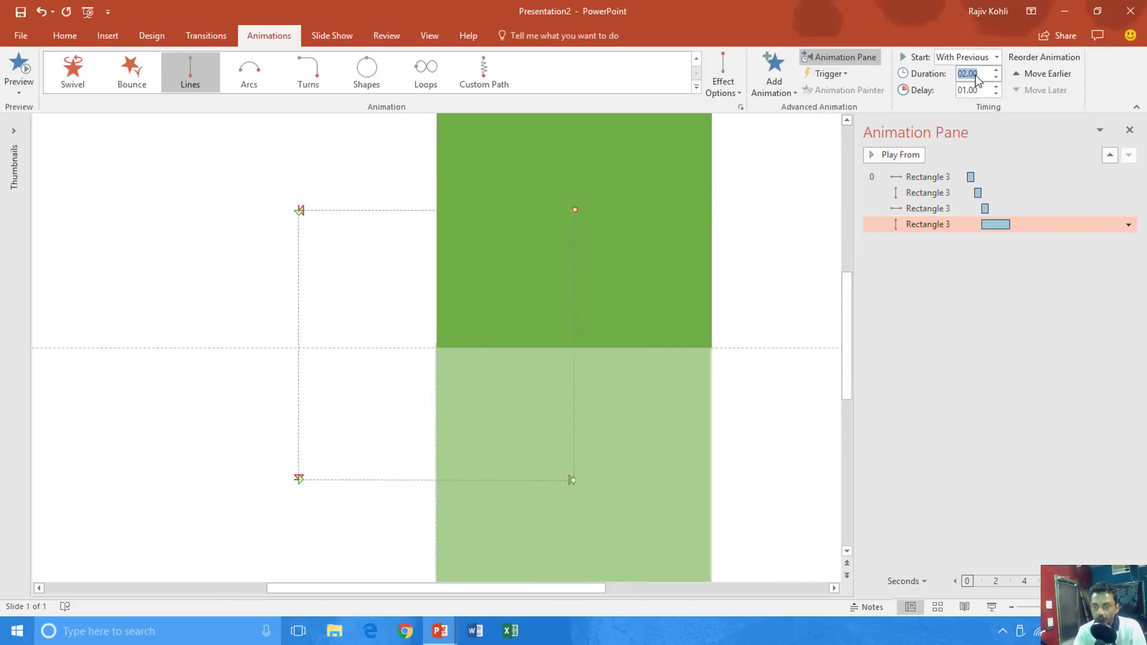
type("0.5")
key("Return")
double_click(969, 90)
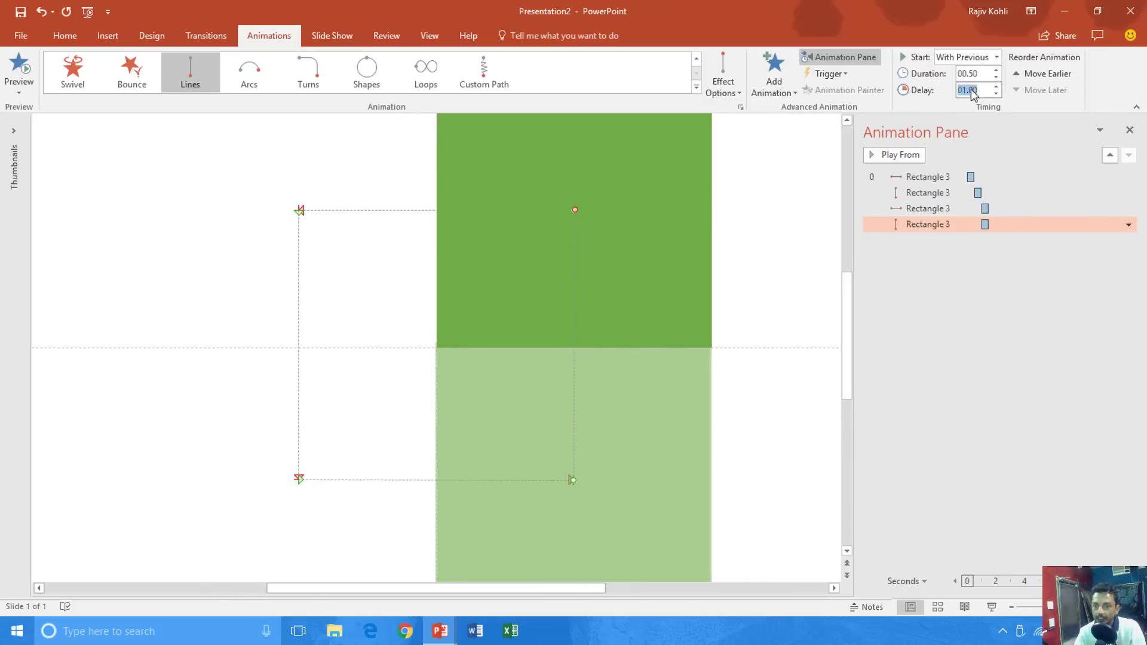
type("1.5")
key("Return")
left_click(827, 187)
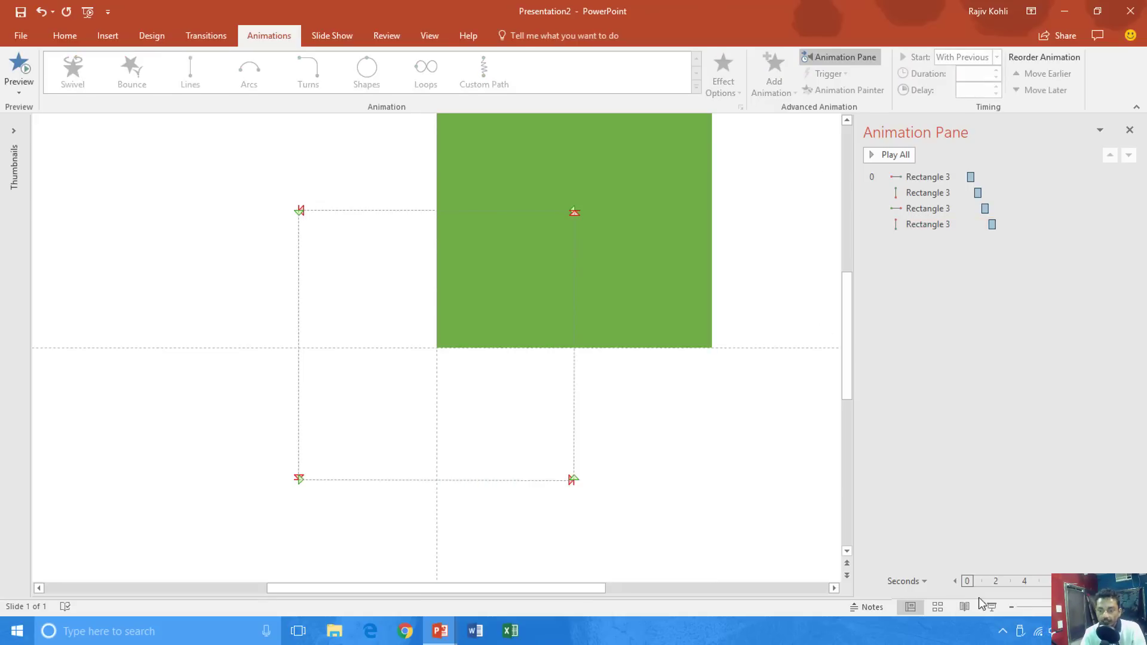
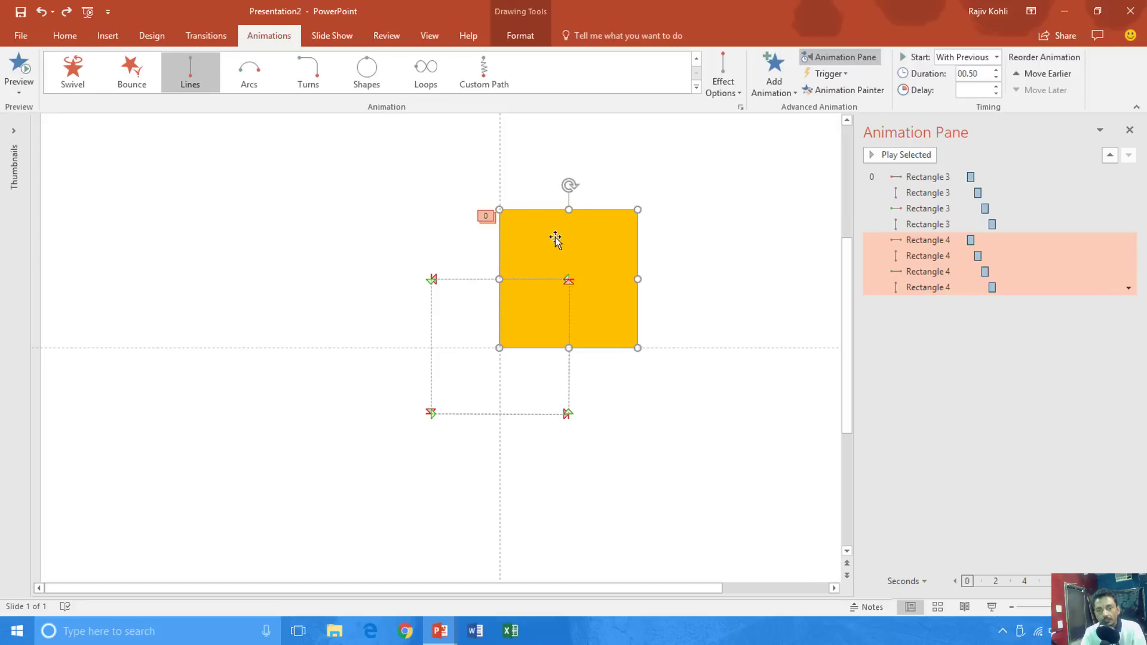
Step: Lock the origin of the orange square's motion paths and move the square directly left of the green one, against the vertical guide
left_click(732, 77)
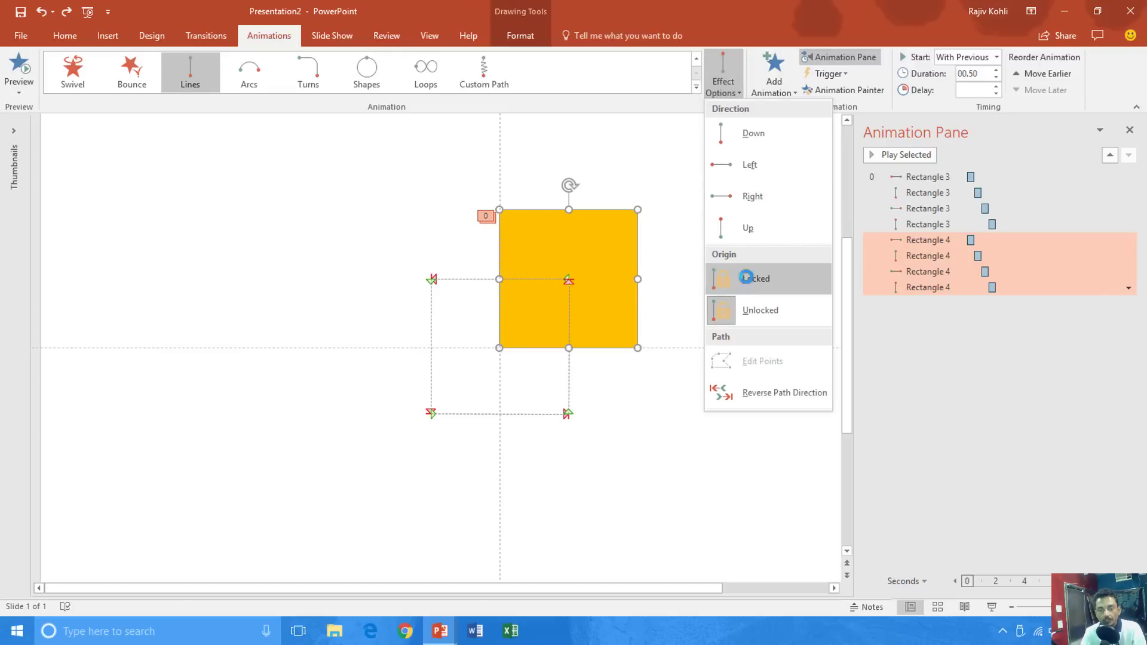
left_click(746, 278)
left_click_drag(591, 246, 457, 250)
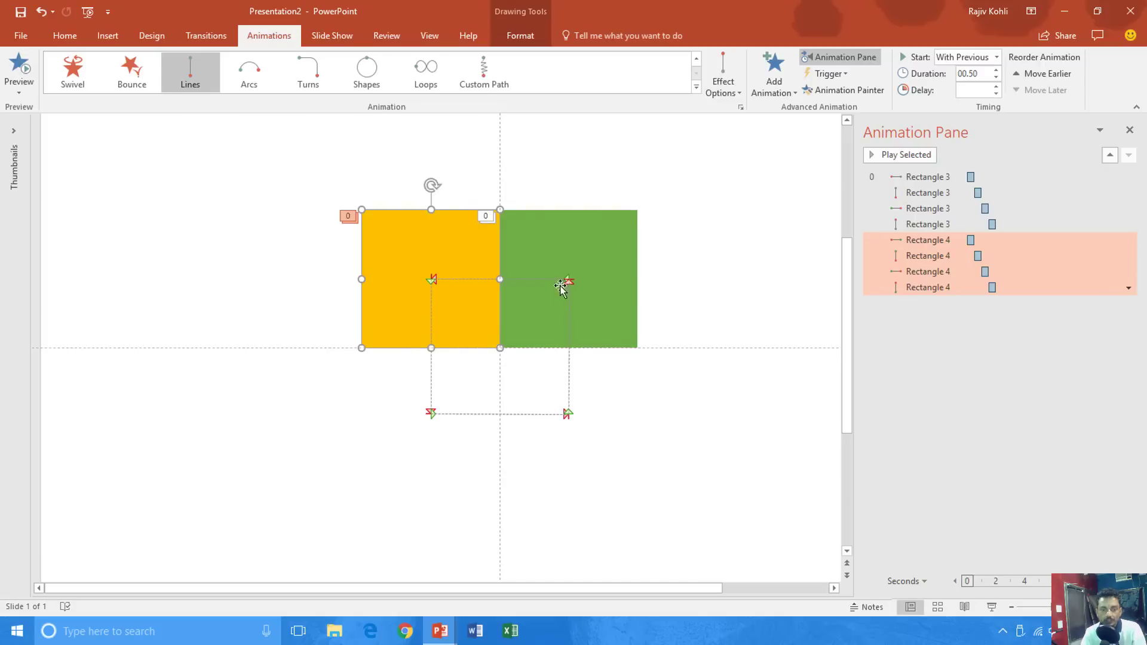
Step: Test the locked path origin by moving the orange square away from the green one, undoing each move
left_click(723, 77)
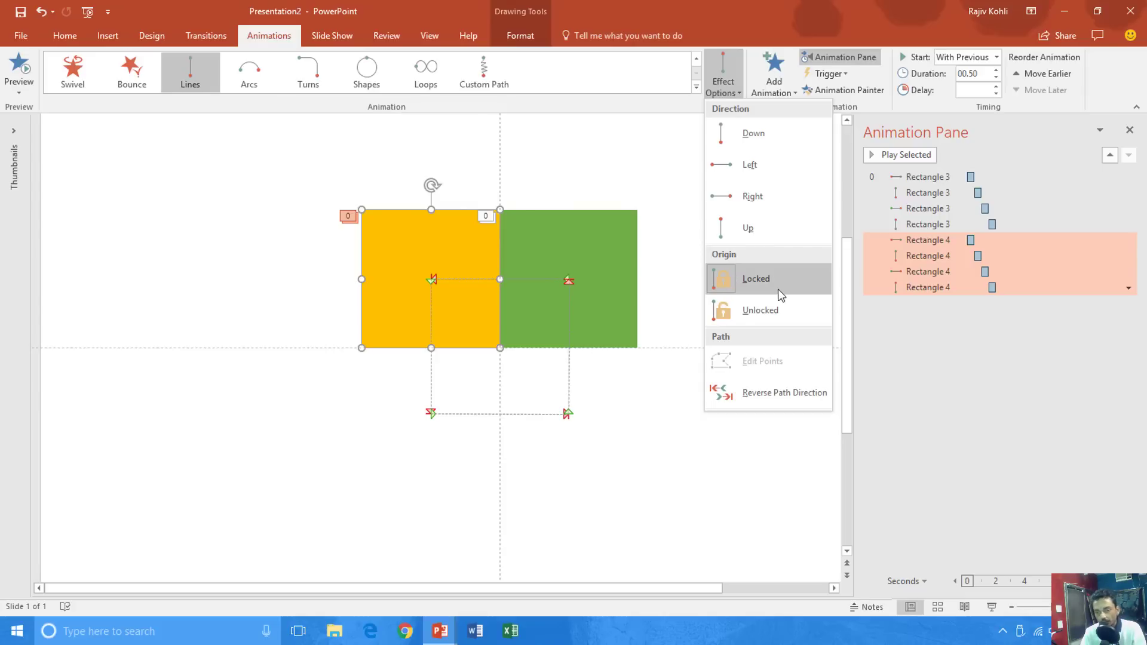
left_click(465, 243)
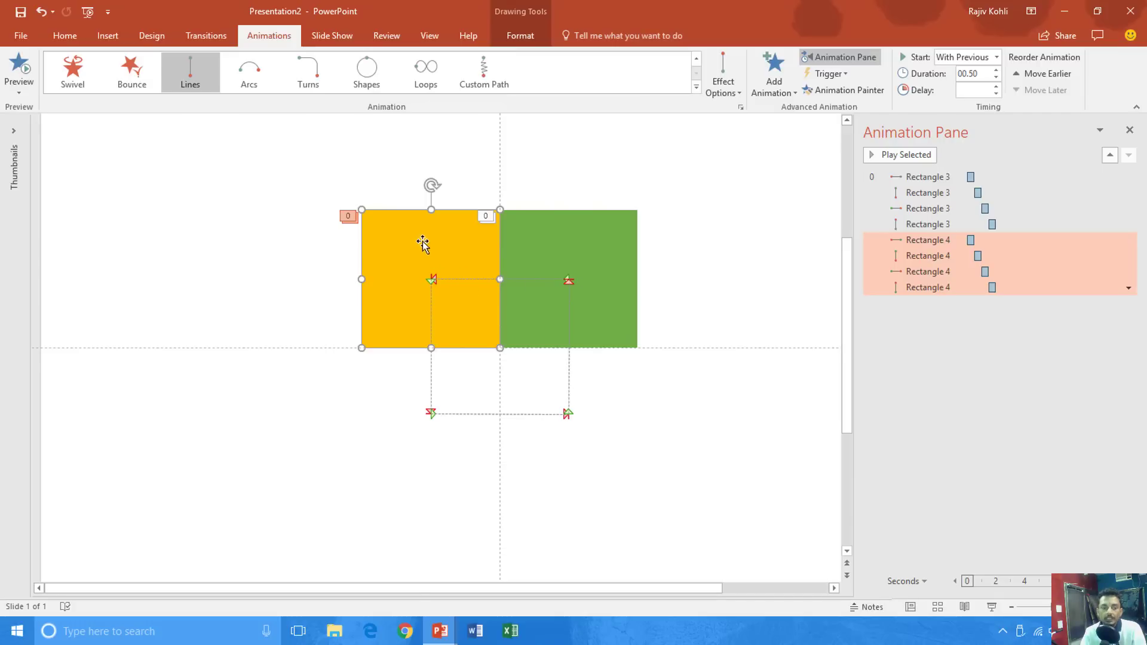
left_click_drag(438, 243, 203, 228)
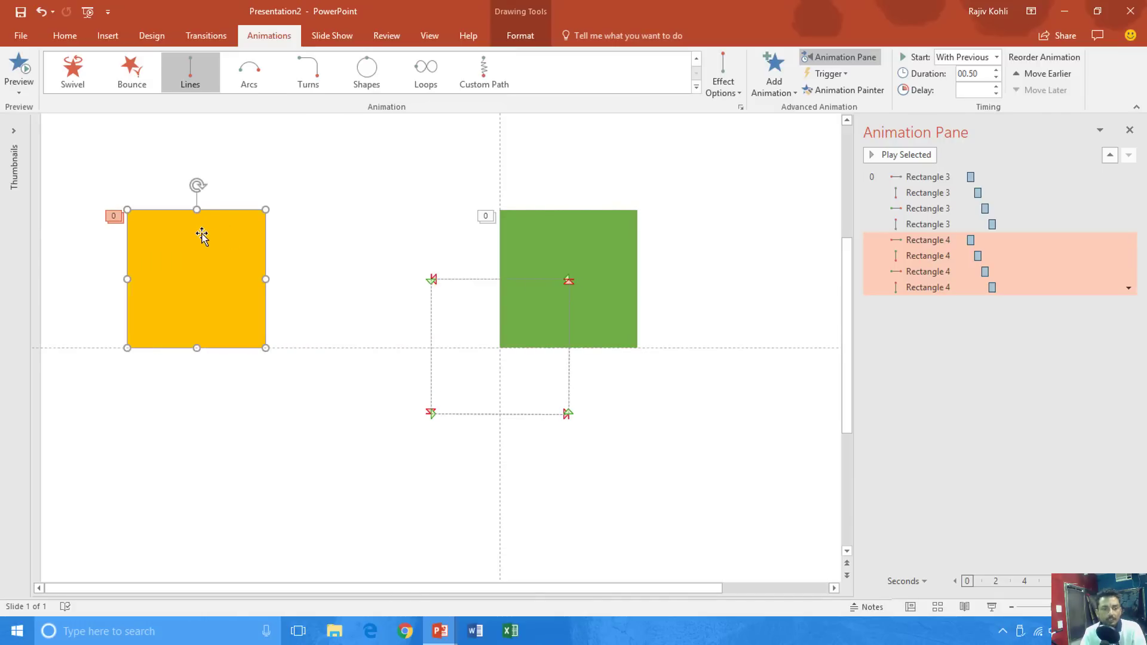
key("ctrl+z")
scroll(434, 222, "down", 2)
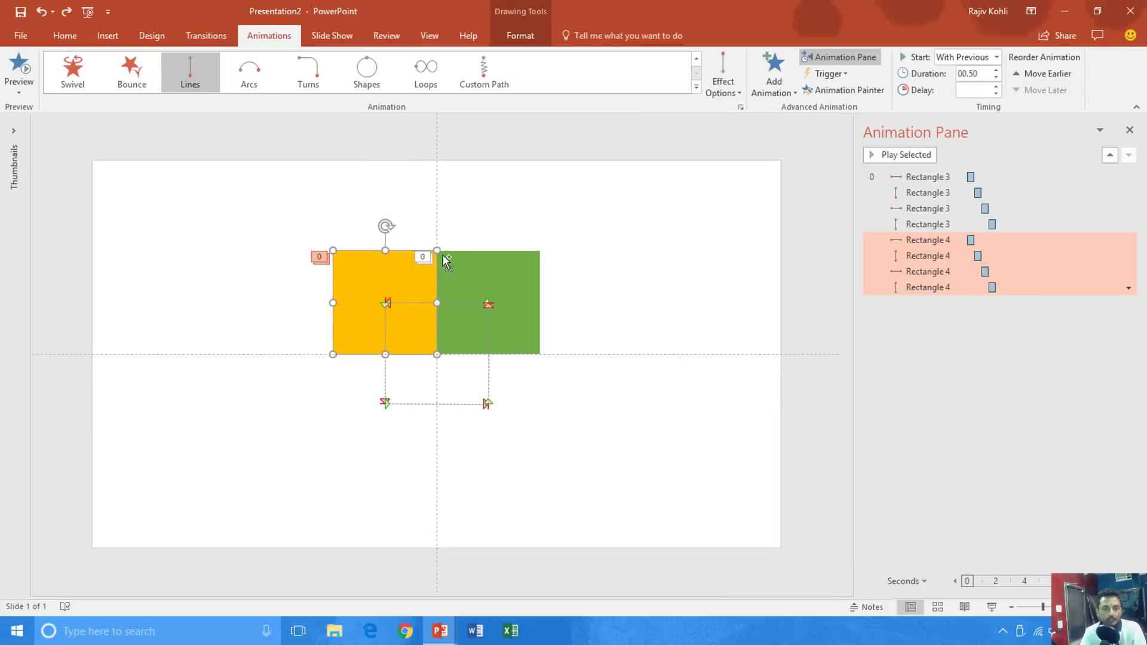
left_click_drag(383, 273, 238, 273)
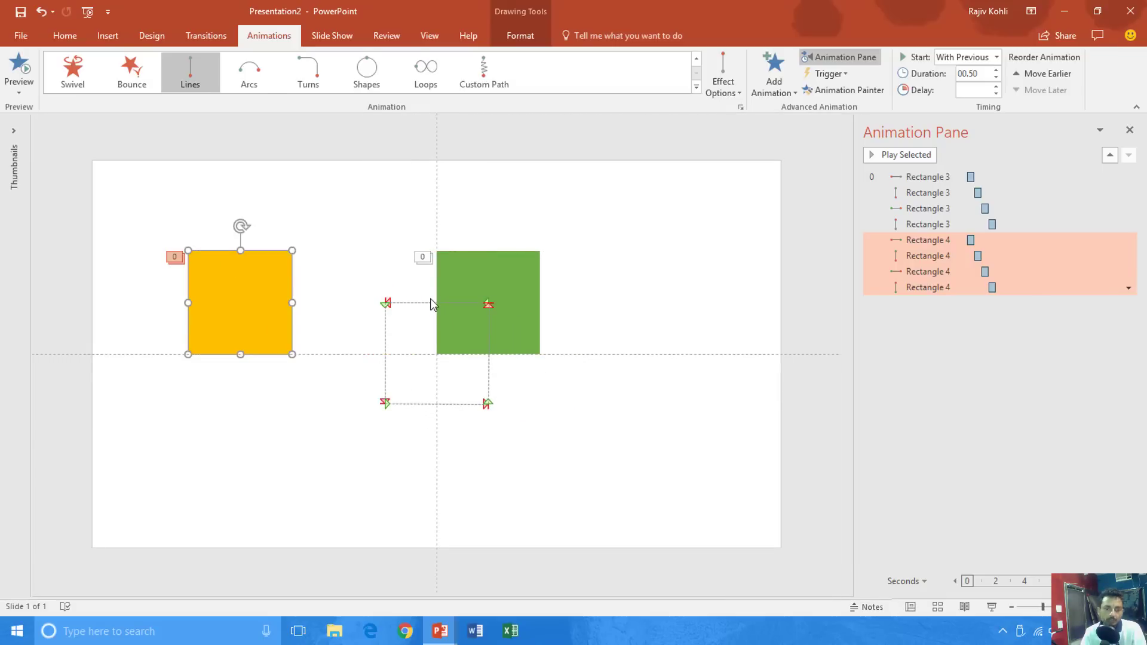
key("ctrl+z")
scroll(449, 310, "up", 3)
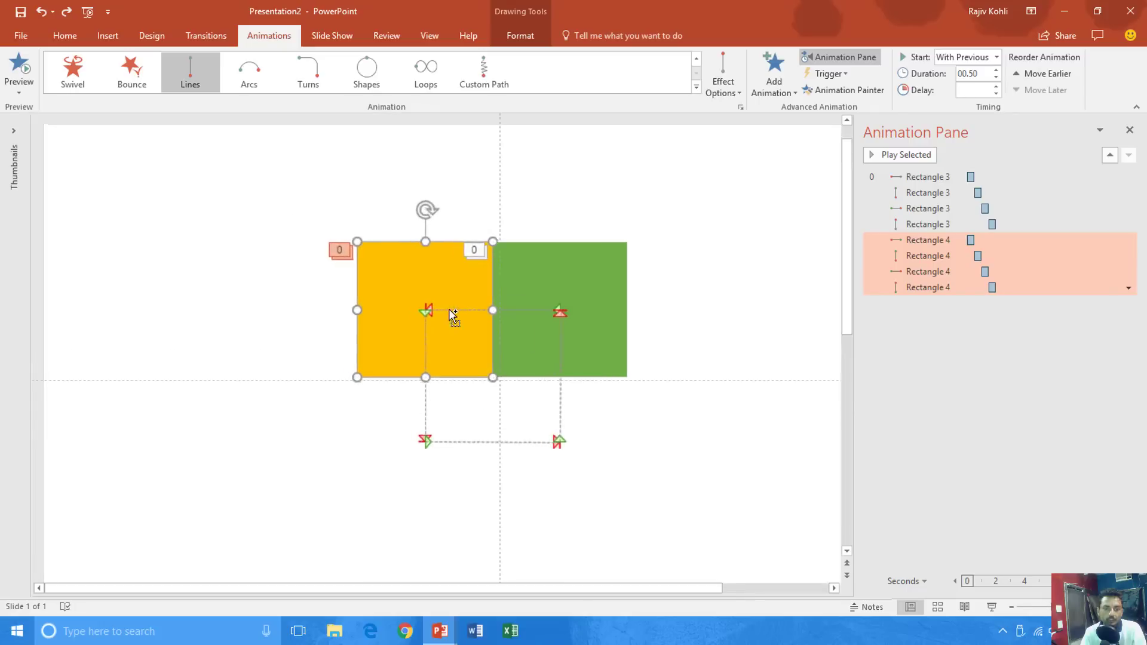
scroll(508, 298, "down", 2)
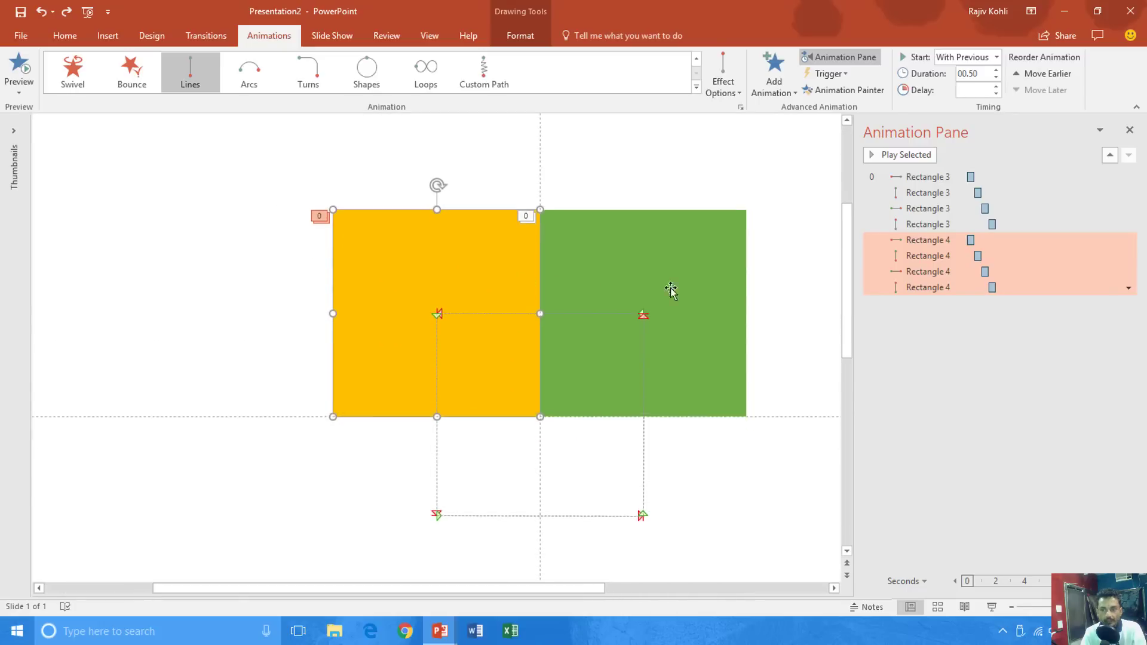
Step: Move the orange square's Down path ahead of its Left path and set its delay to 0 seconds
left_click(649, 210)
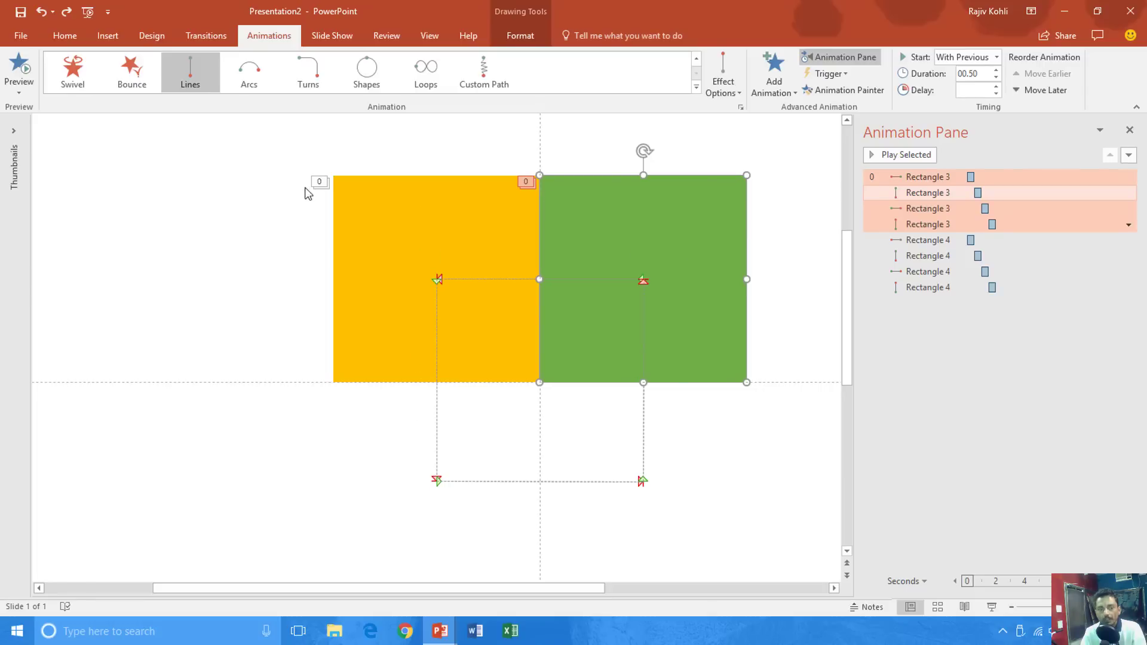
left_click(407, 204)
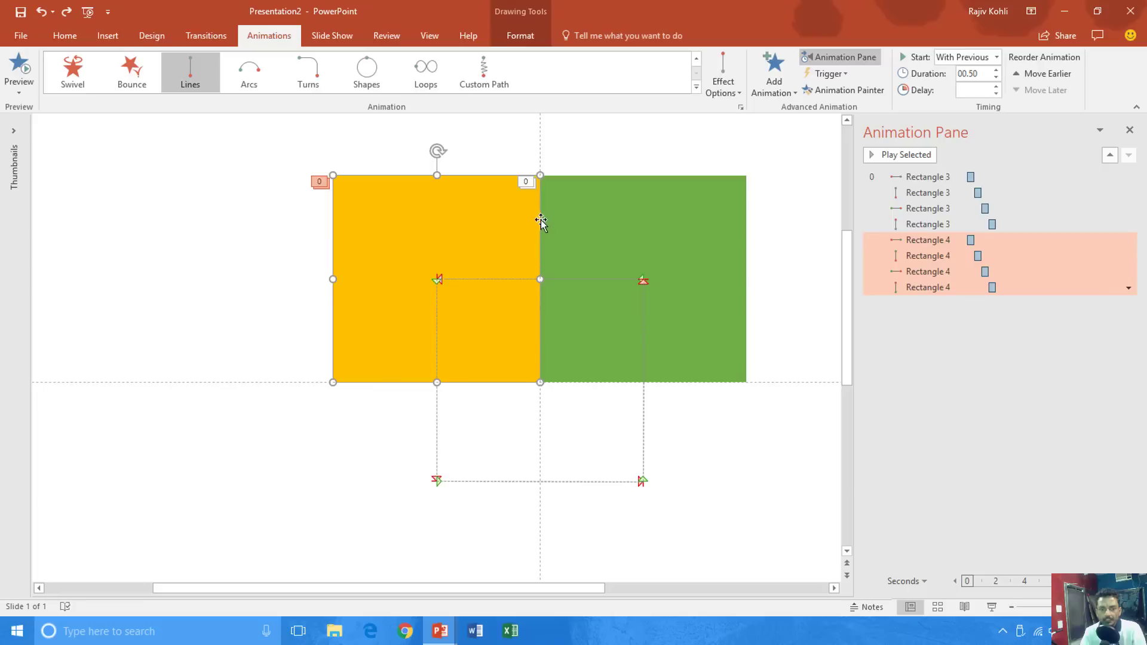
left_click(944, 255)
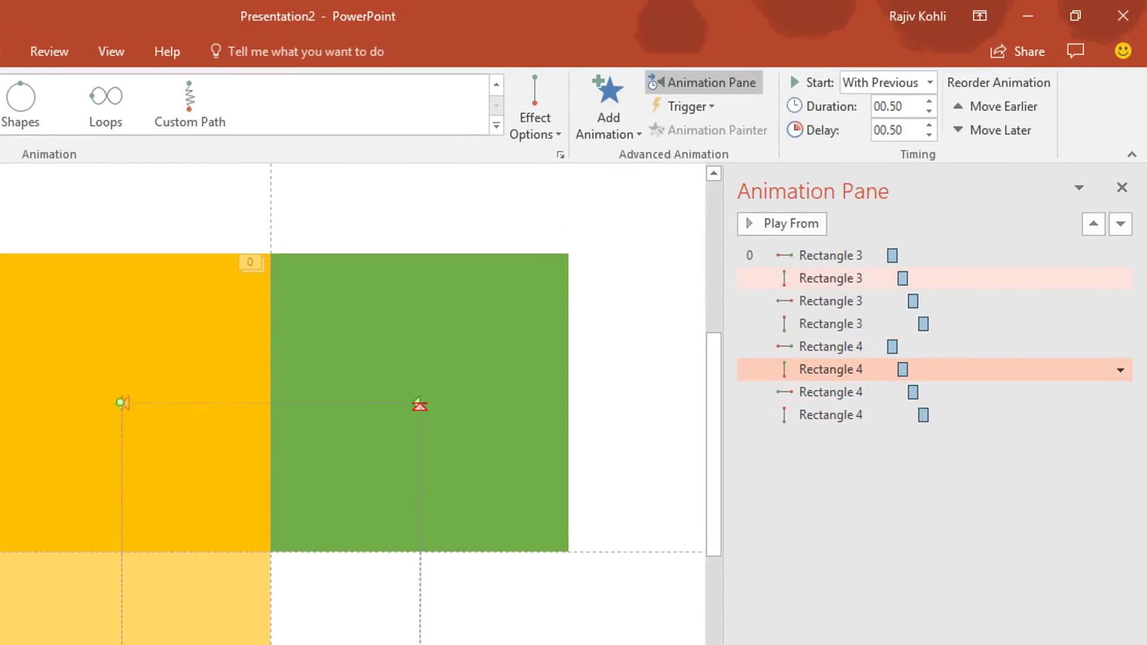
left_click(526, 121)
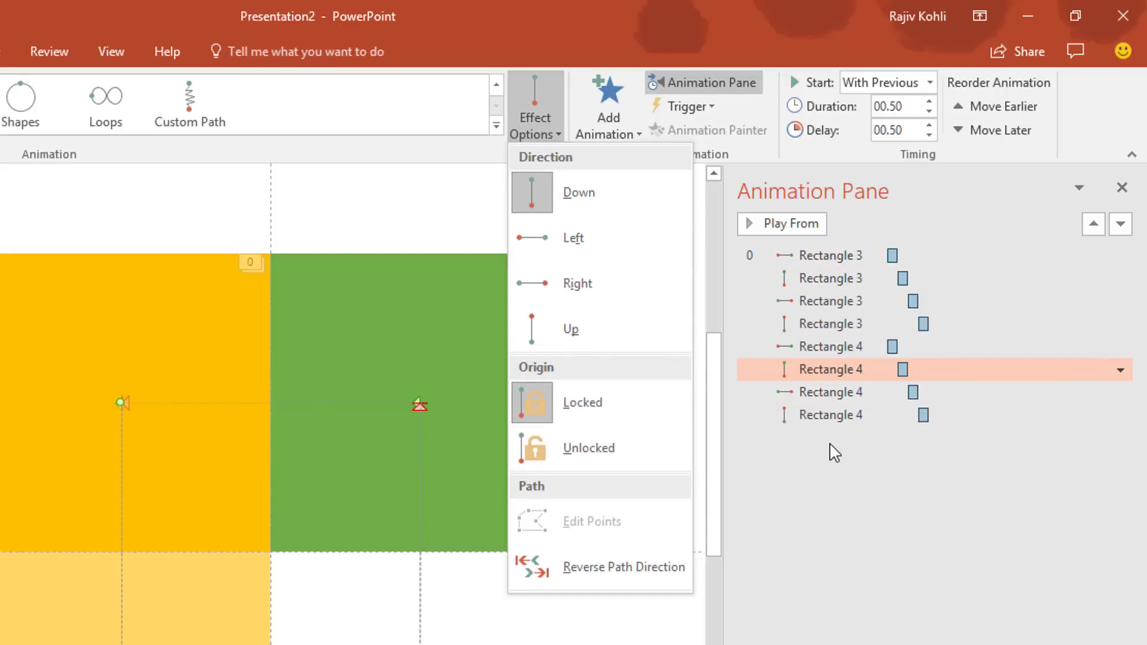
left_click(842, 369)
left_click_drag(839, 369, 842, 334)
left_click(929, 124)
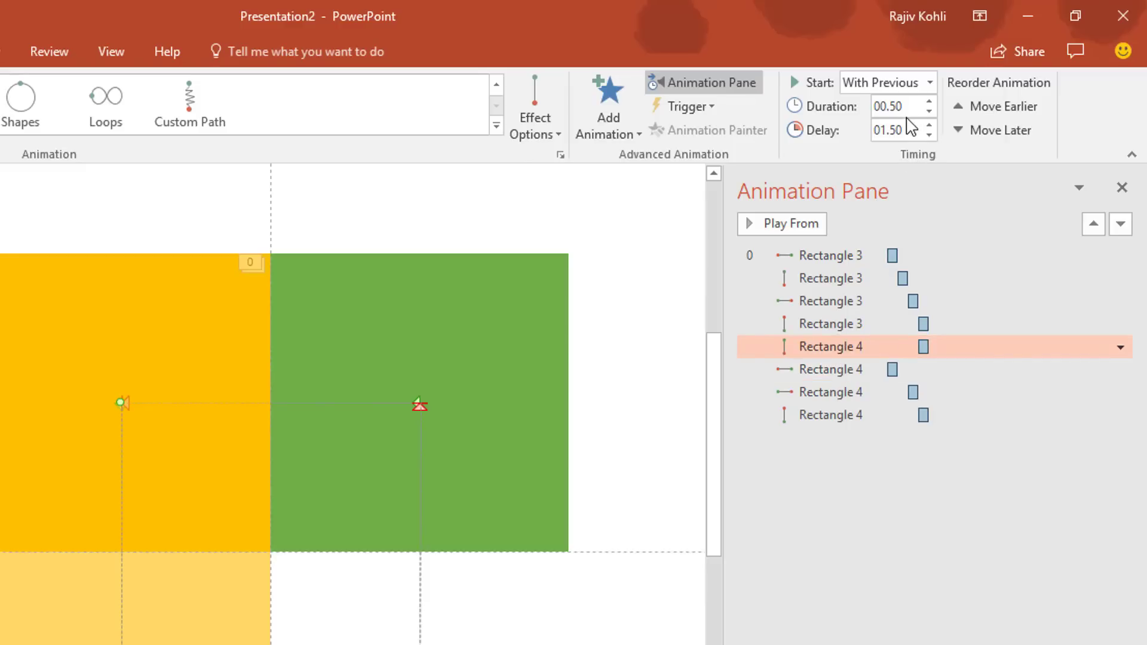
double_click(906, 130)
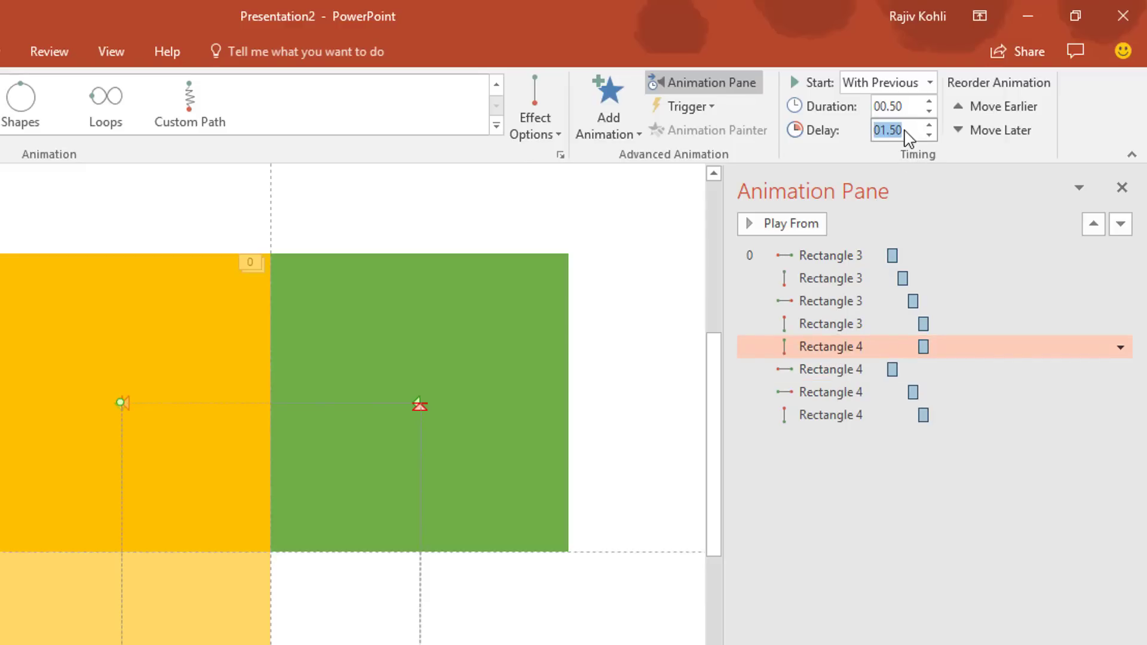
type("0")
key("Return")
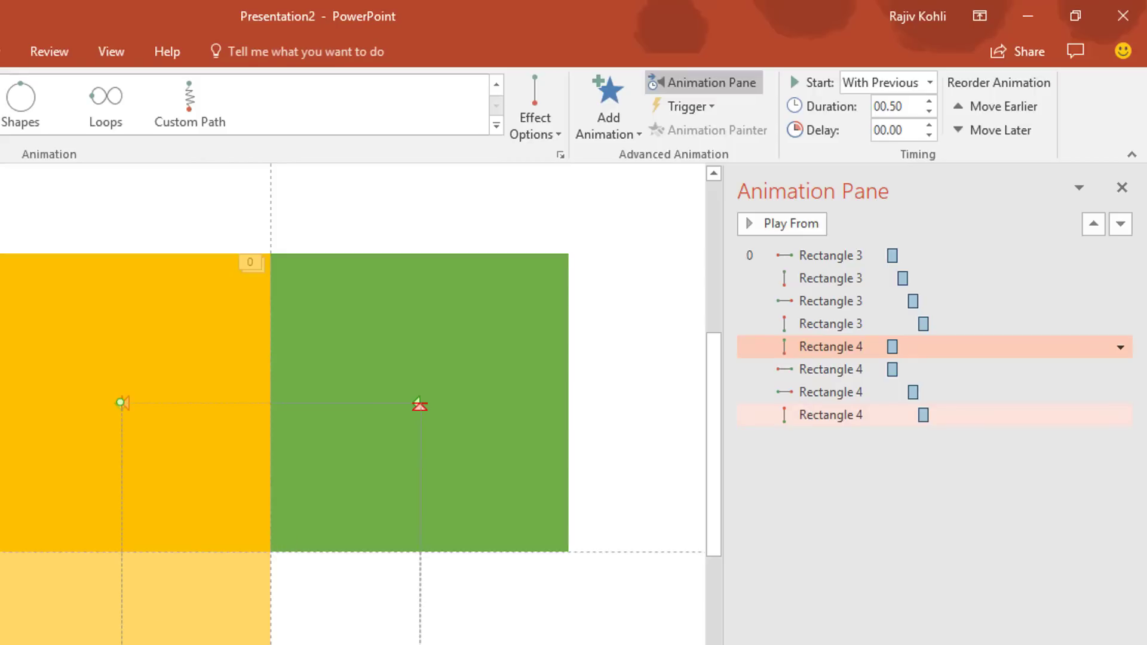
Step: Make the Right path second in the orange square's sequence and set its delay to 0.5 seconds
left_click(794, 392)
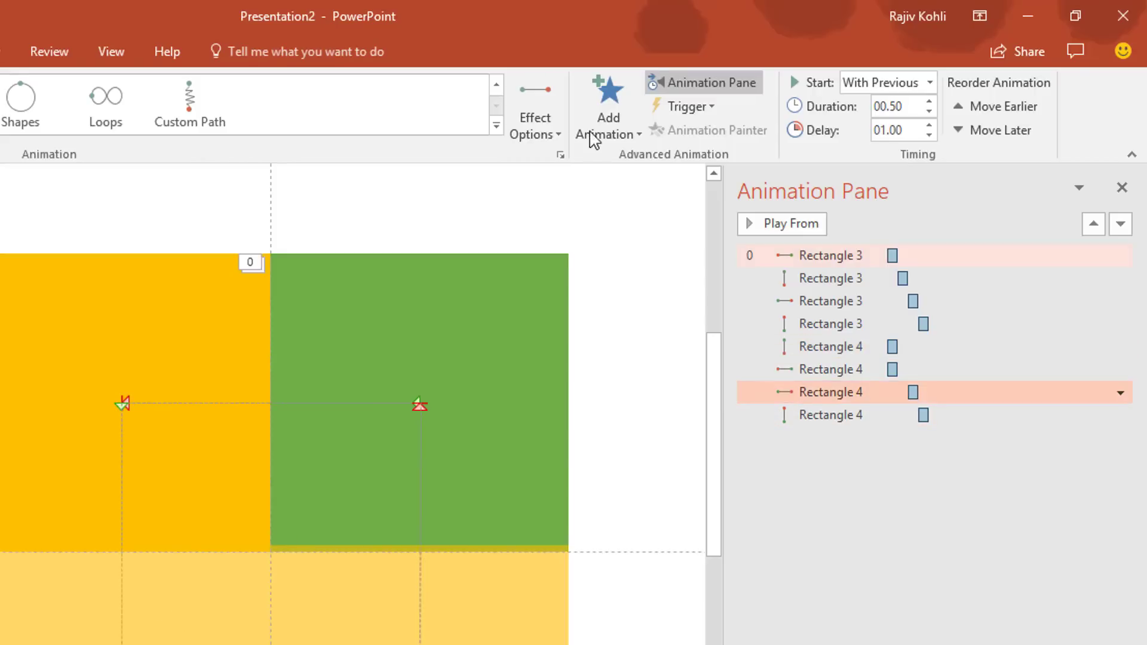
left_click(529, 102)
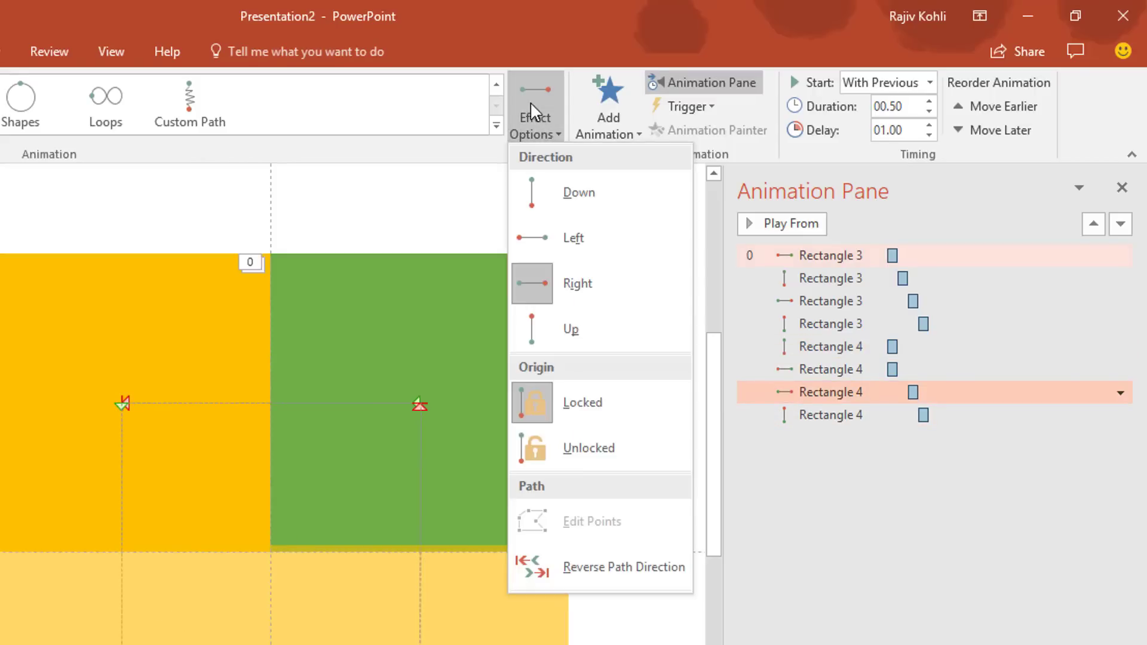
left_click(851, 390)
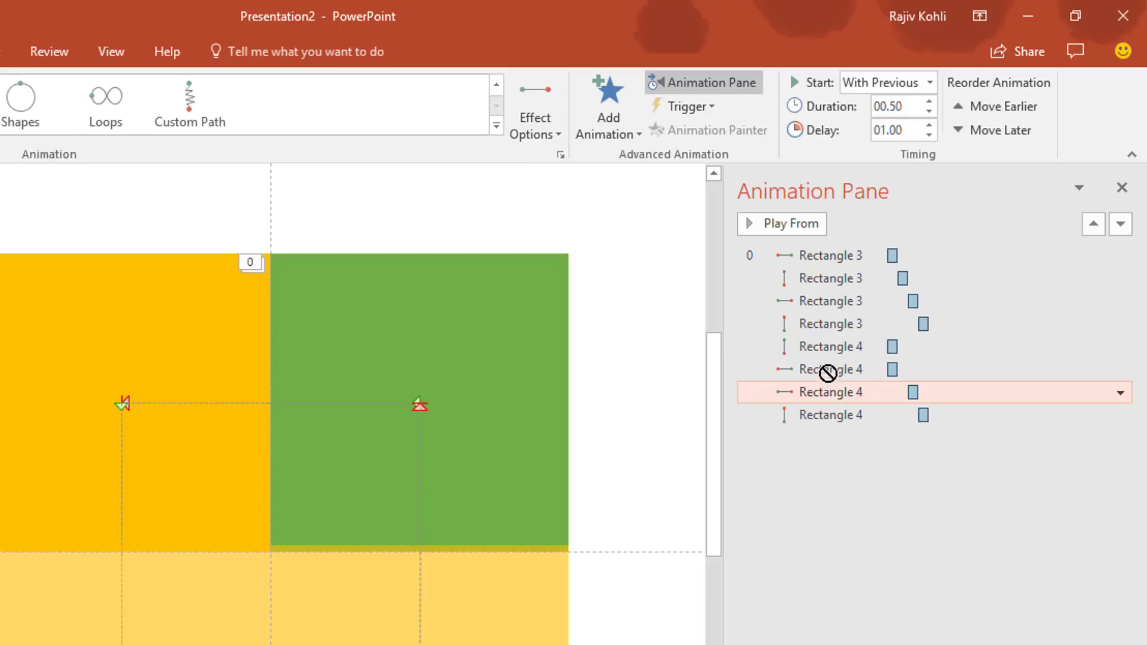
left_click_drag(827, 373, 836, 356)
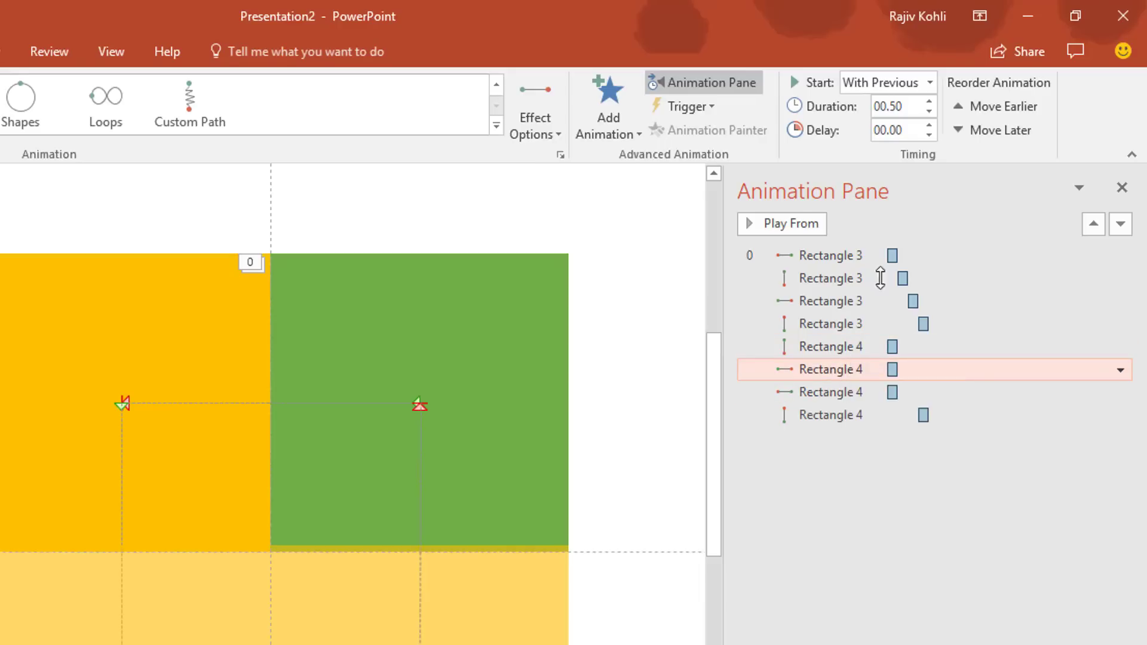
left_click(914, 134)
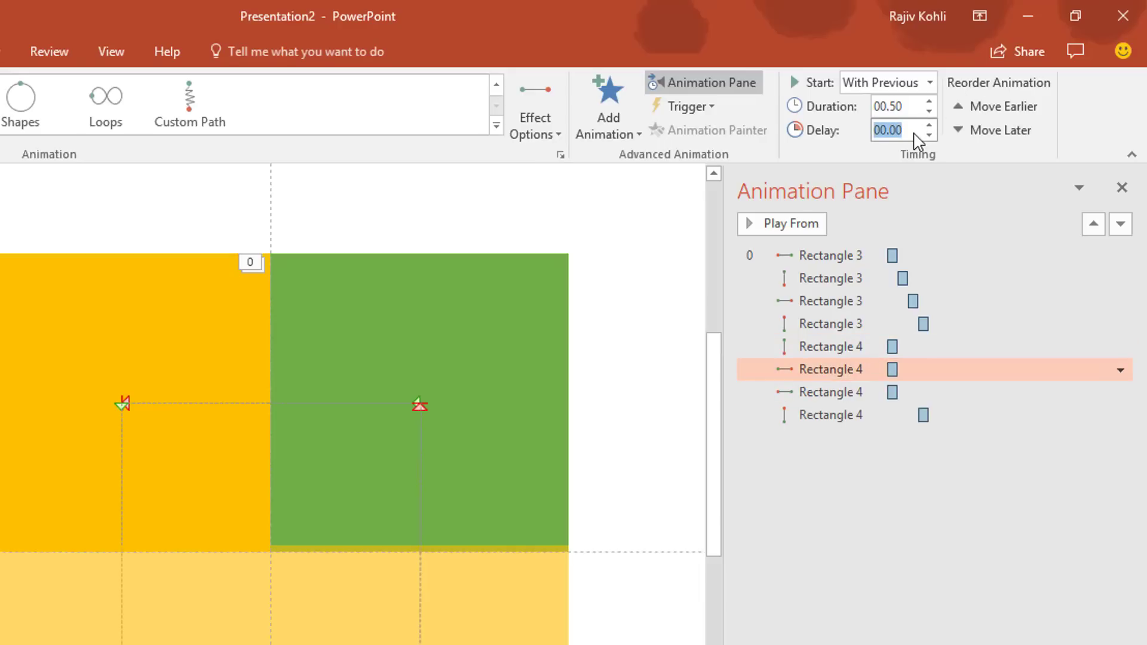
type("1")
key("Return")
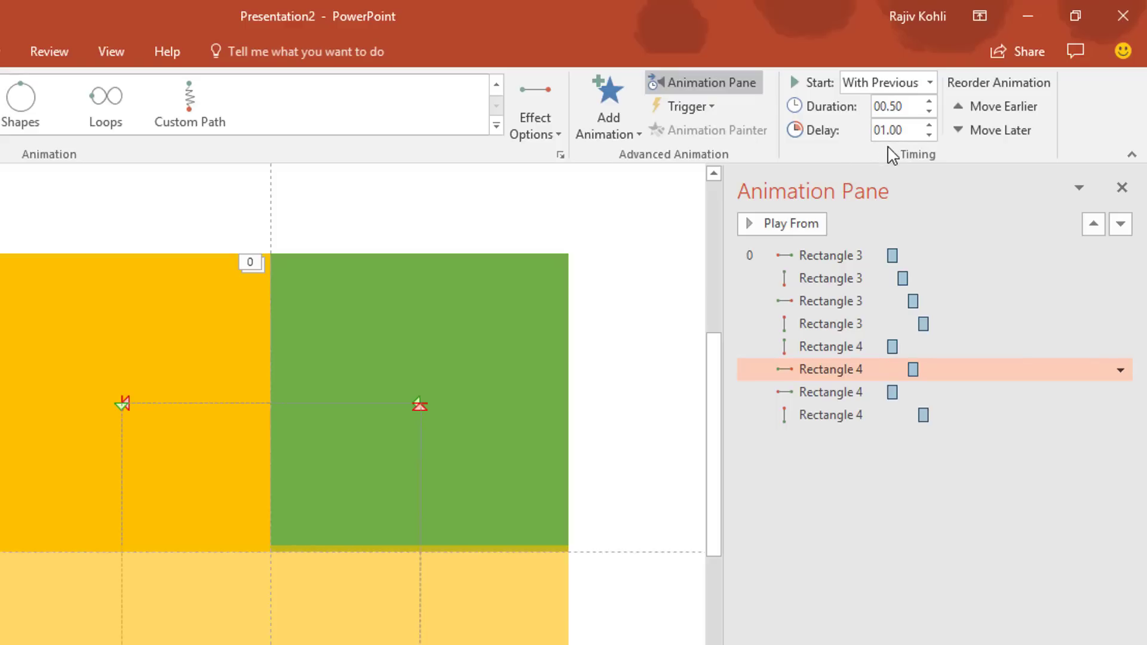
left_click(890, 137)
type(".5")
key("Return")
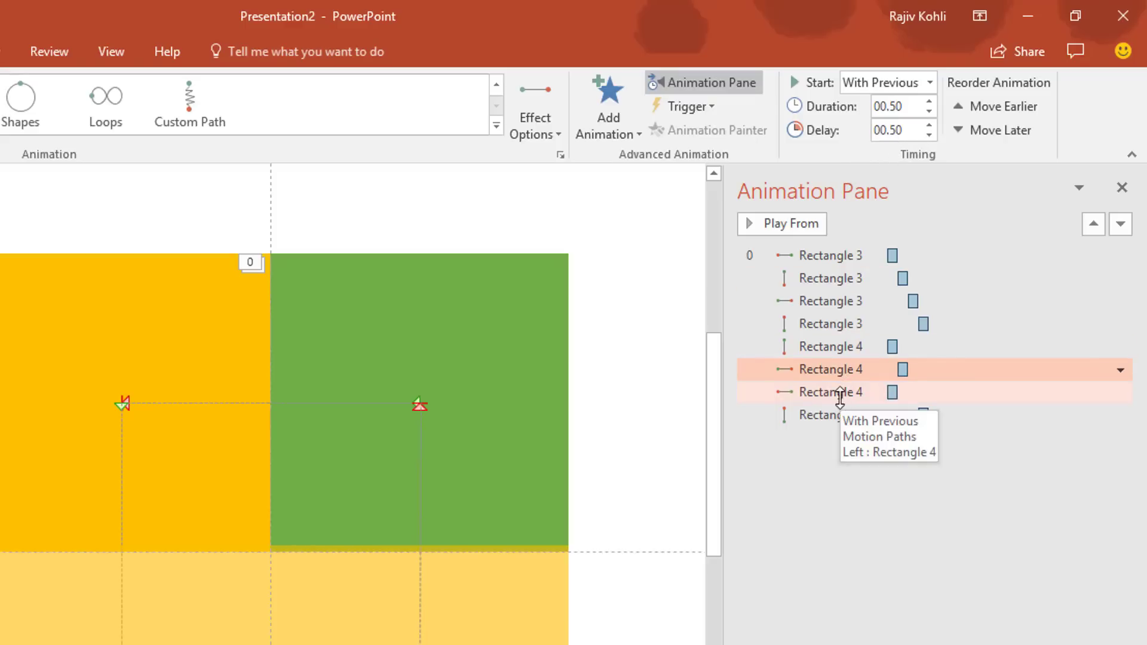
Step: Make the Up path third in the orange square's sequence and set its delay to 1 second
left_click(839, 418)
left_click_drag(842, 425, 842, 384)
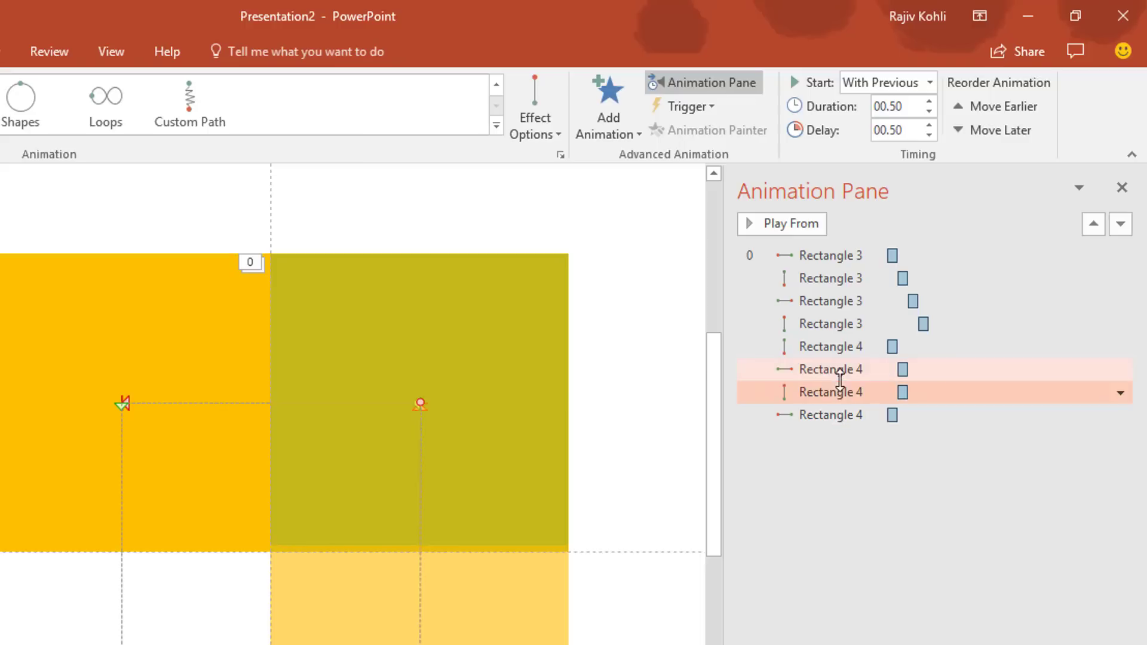
double_click(899, 129)
type("1")
key("Return")
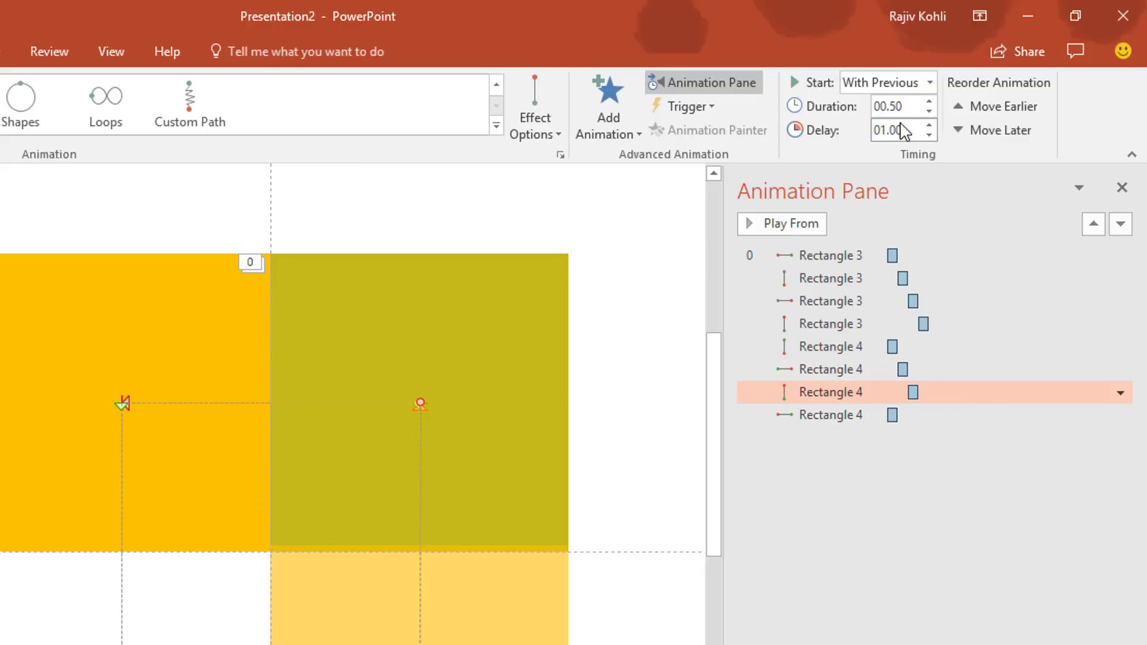
left_click(530, 100)
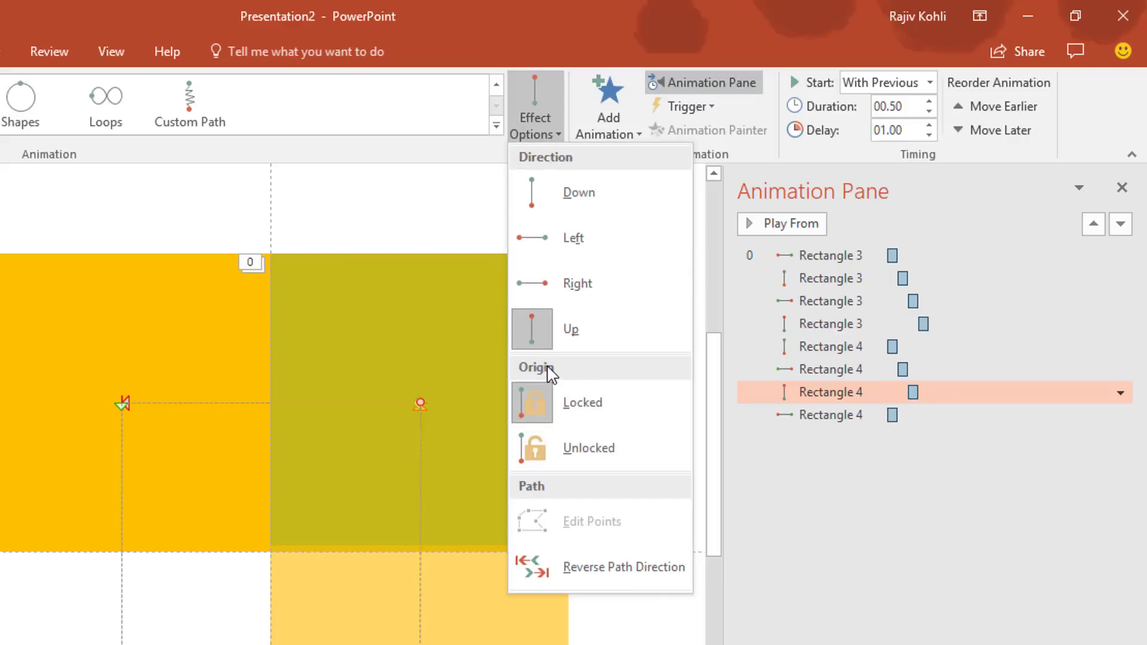
left_click(555, 330)
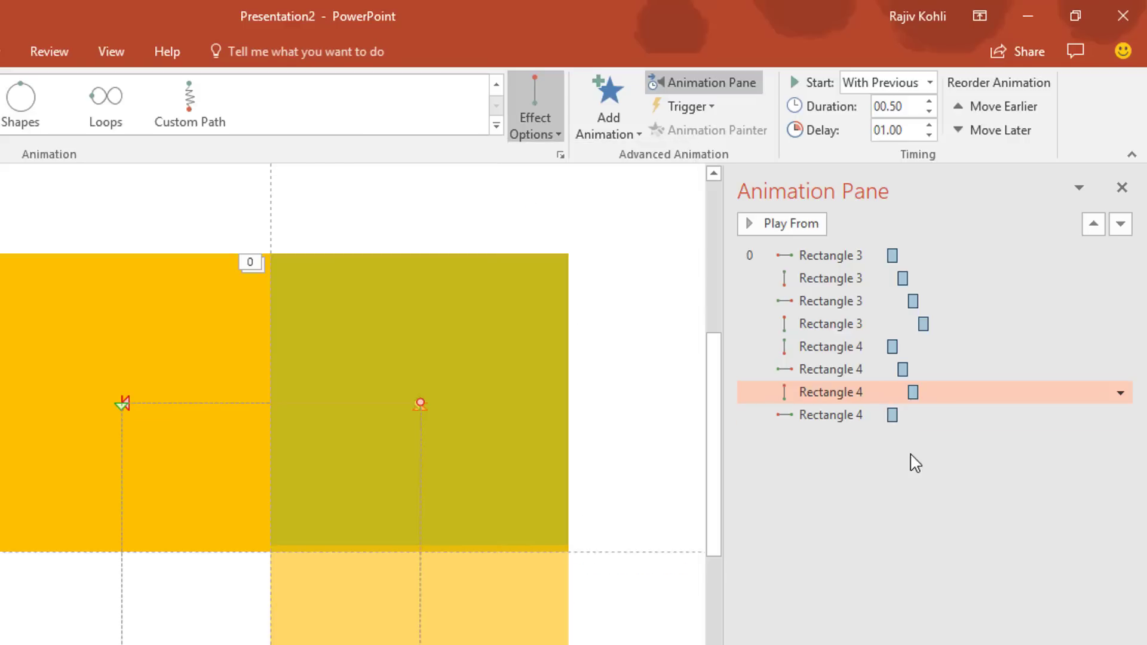
Step: Set the delay of the orange square's final Left path to 1.5 seconds and check its direction
left_click(870, 416)
double_click(898, 129)
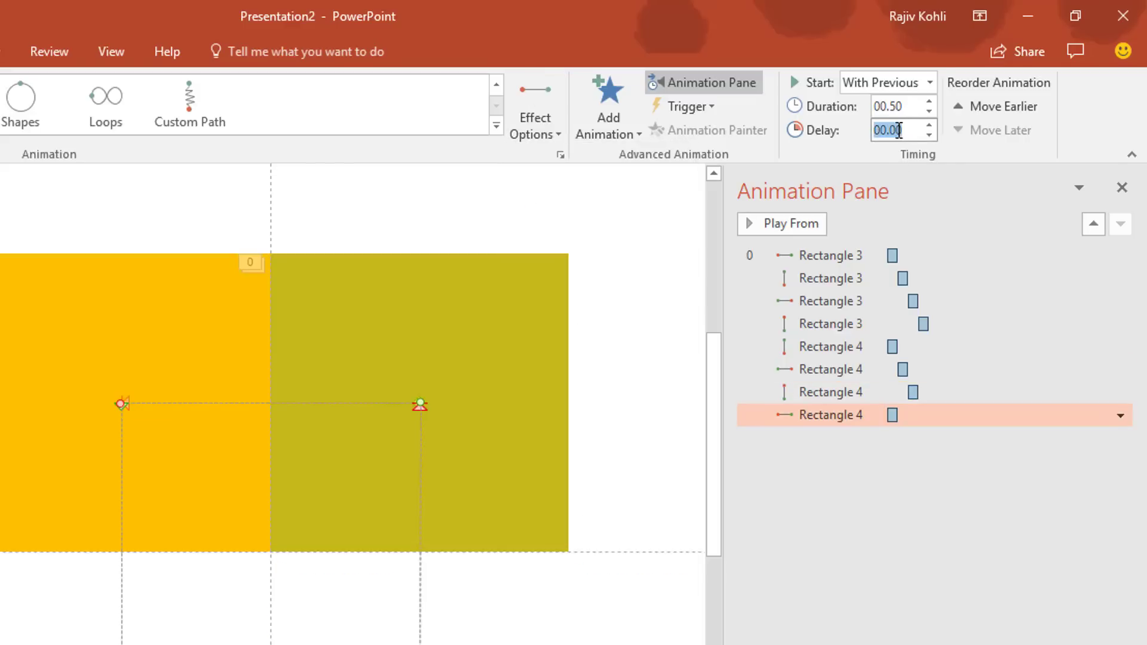
type("1.50")
left_click(553, 110)
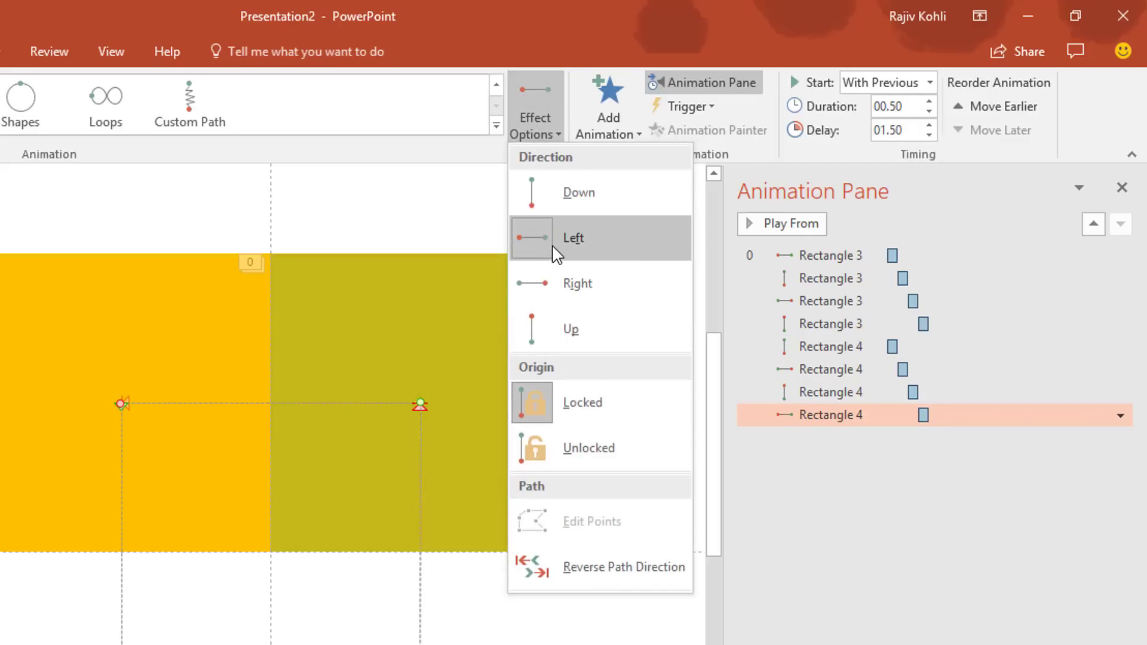
left_click(890, 478)
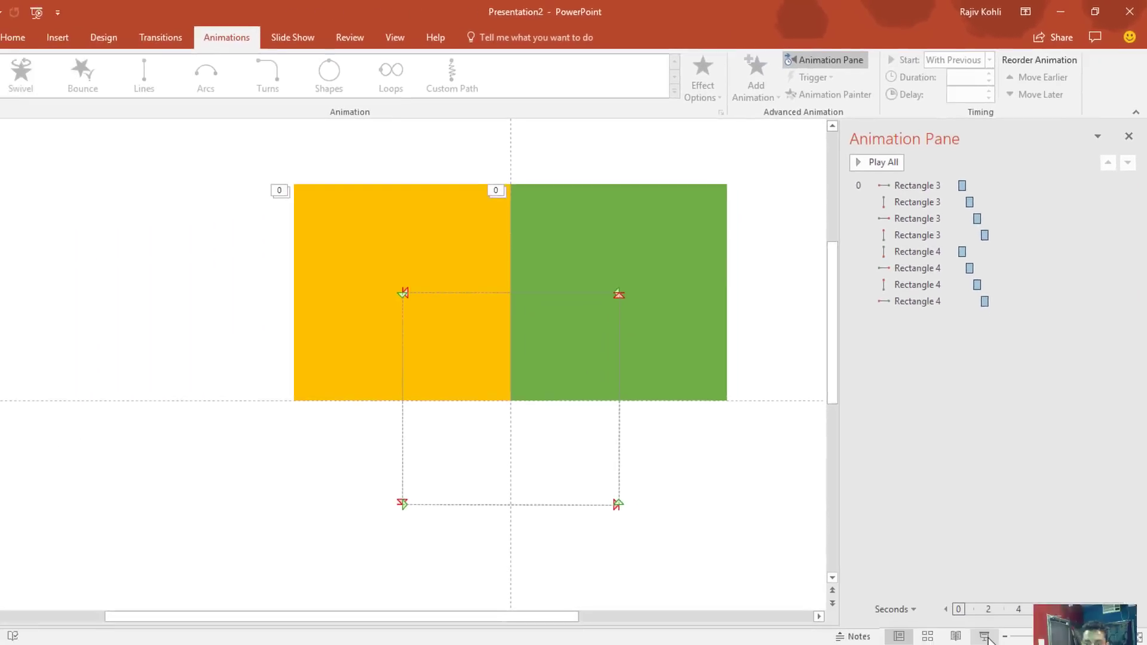
Step: Play the slide show to check how both squares circle, exit it, and close the Animation Pane
left_click(984, 636)
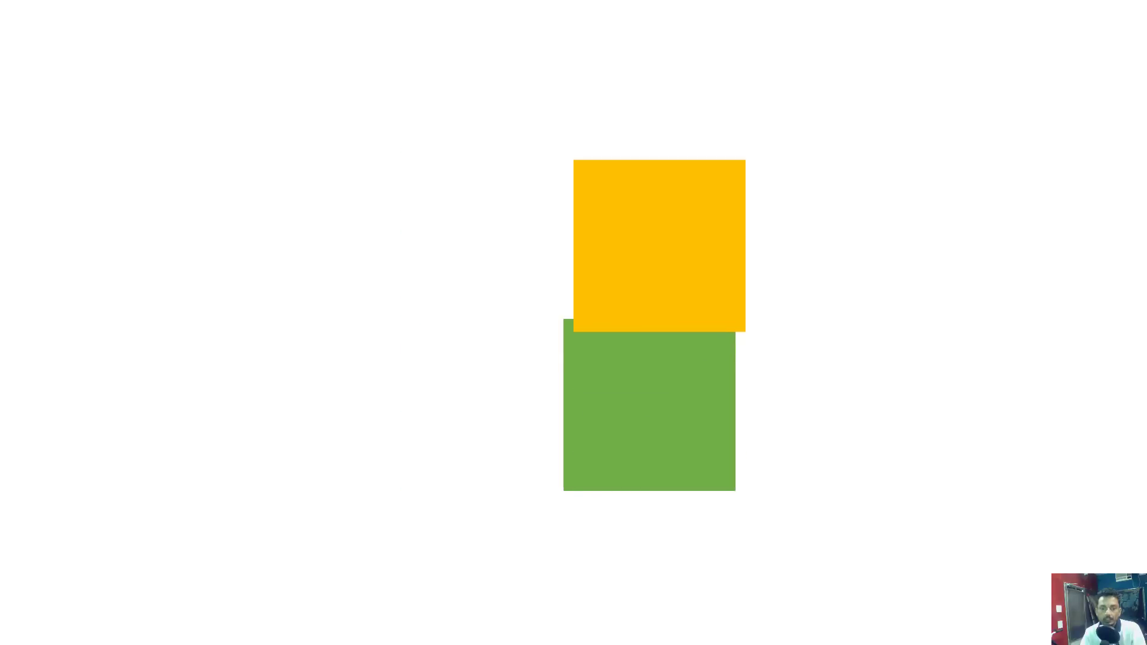
key("Escape")
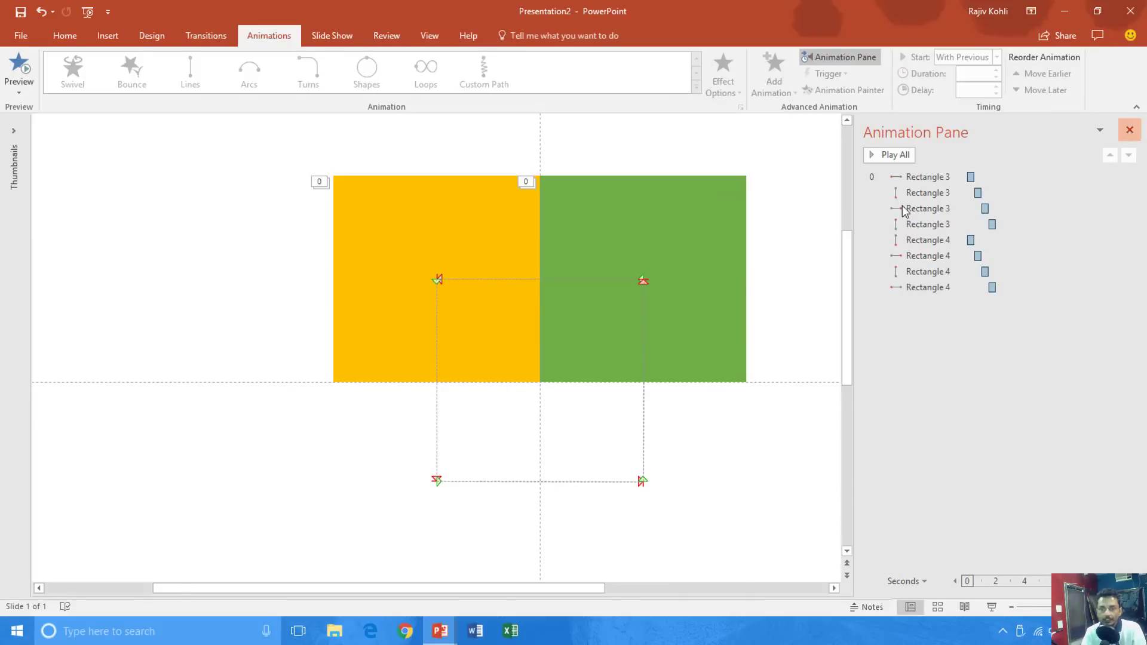
left_click(1129, 130)
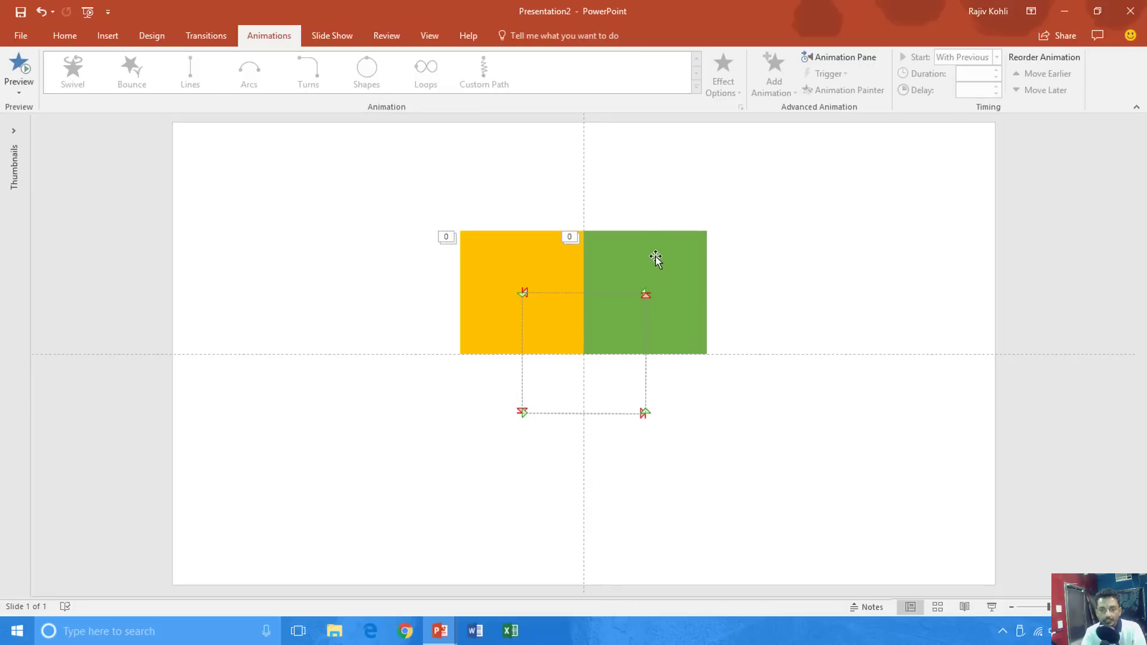
Step: Check the path origin options of the green and orange squares' motion paths
left_click(655, 257)
left_click(723, 77)
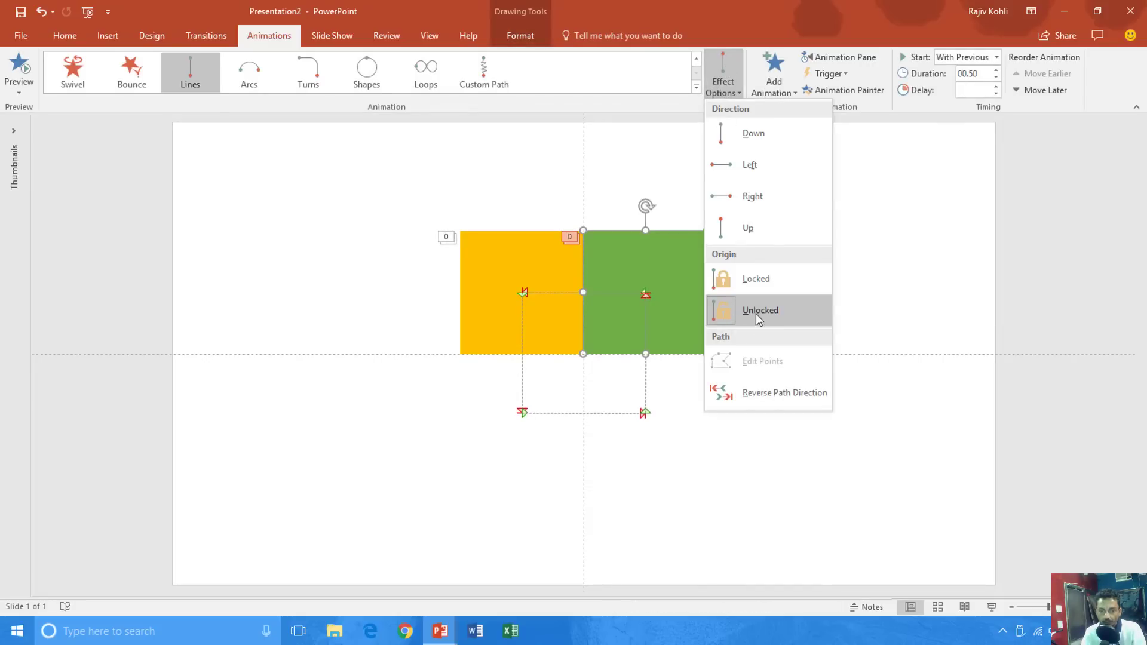
left_click(506, 246)
left_click(507, 247)
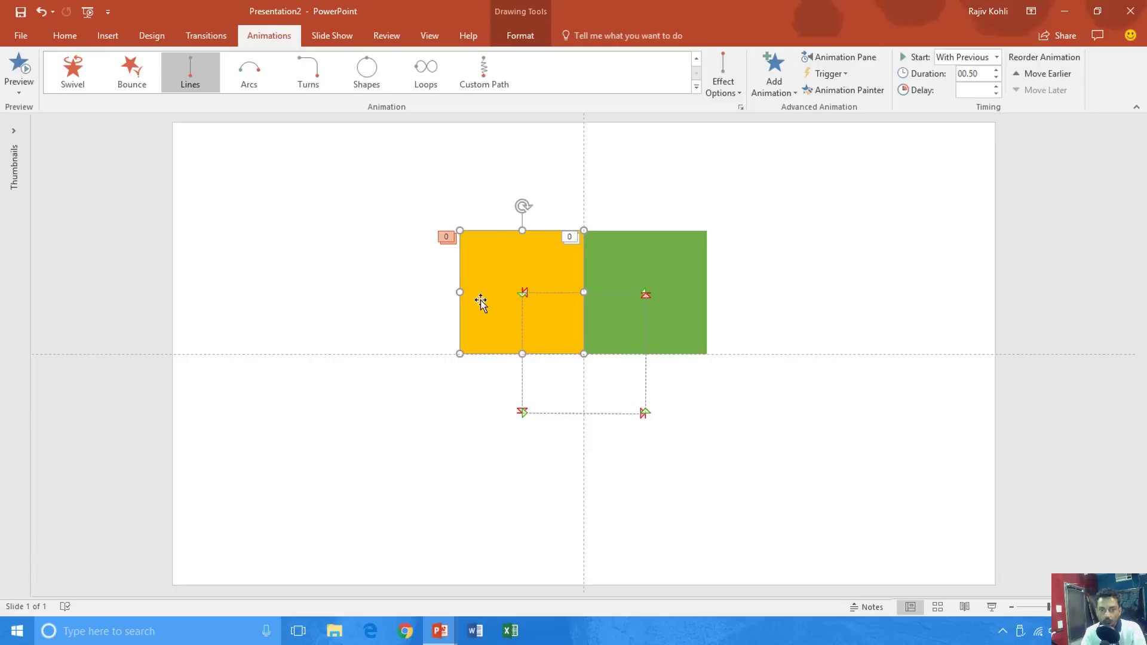
left_click(722, 76)
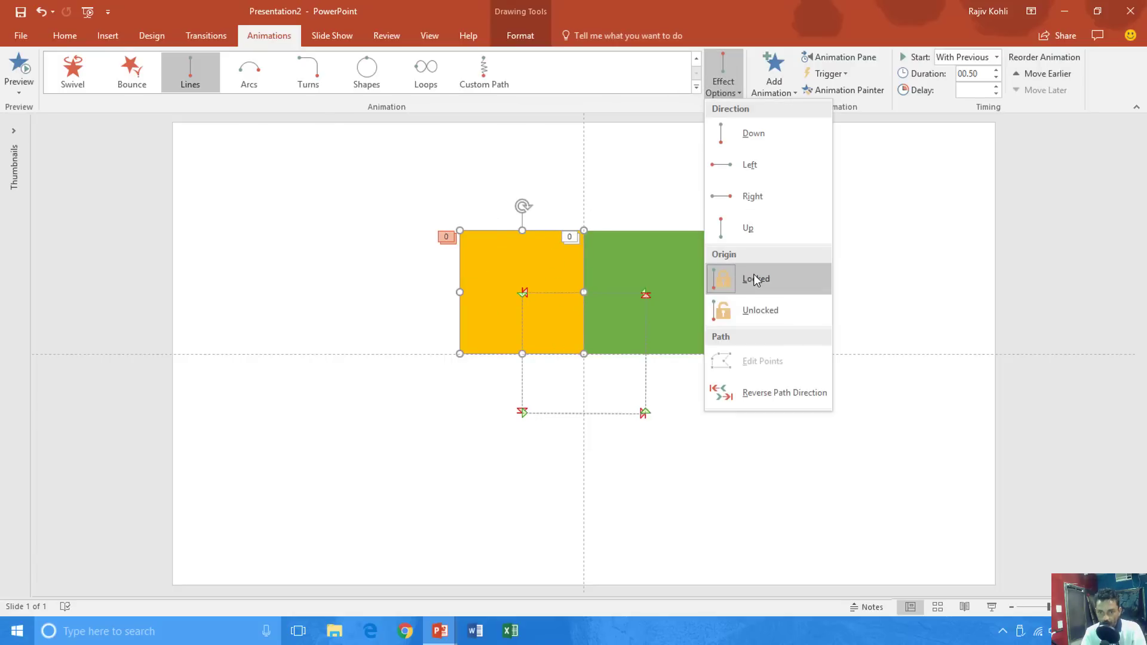
left_click(862, 247)
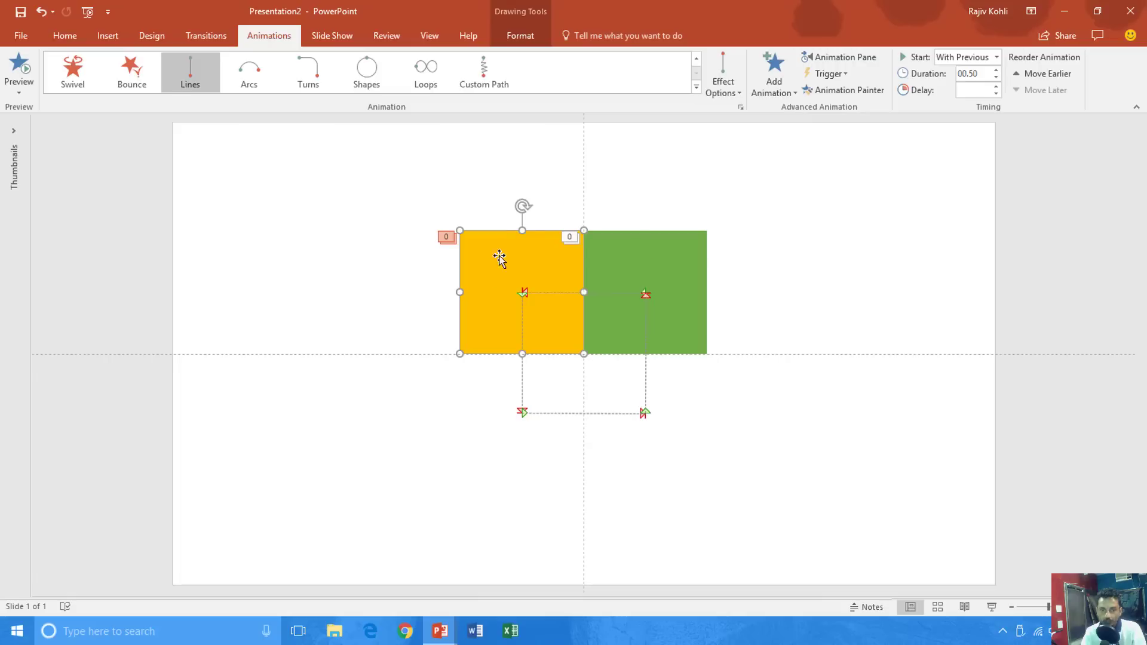
Step: Duplicate the green square with its motion paths and align the copy exactly over the original at the guide intersection
left_click(667, 251)
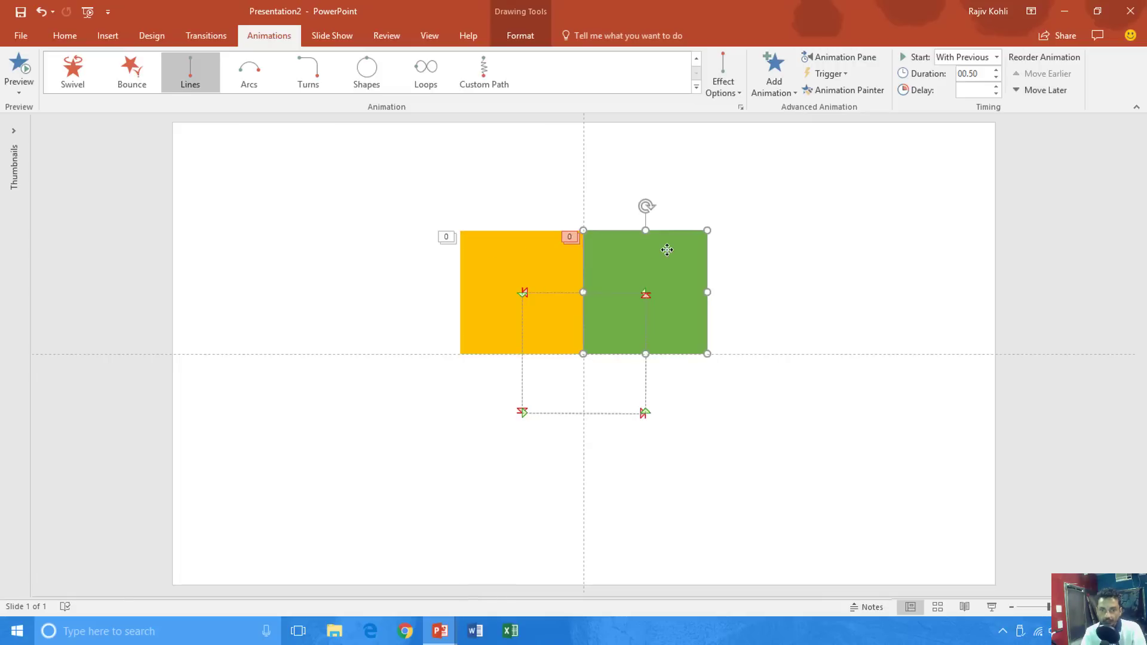
left_click(65, 36)
left_click(54, 73)
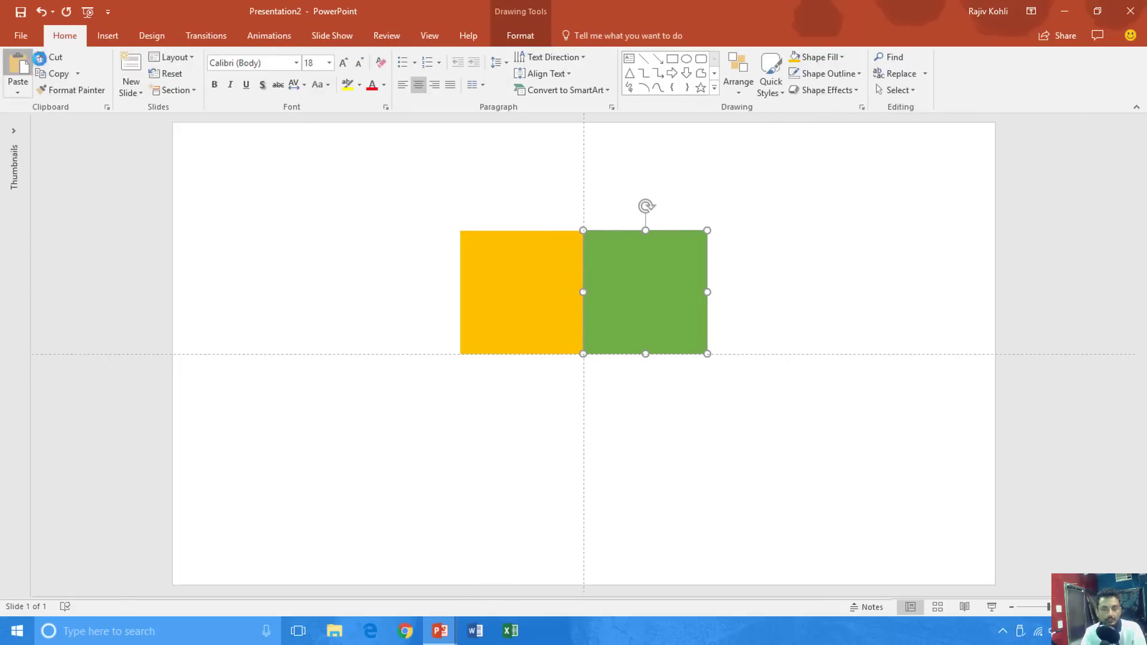
left_click(18, 66)
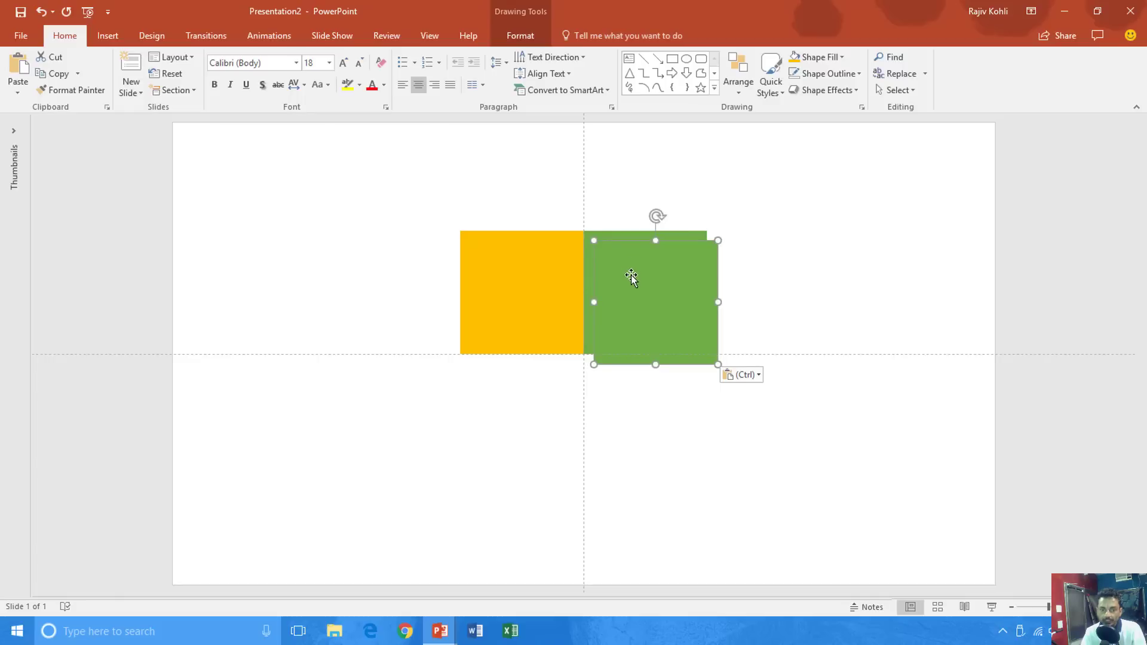
left_click_drag(631, 275, 622, 264)
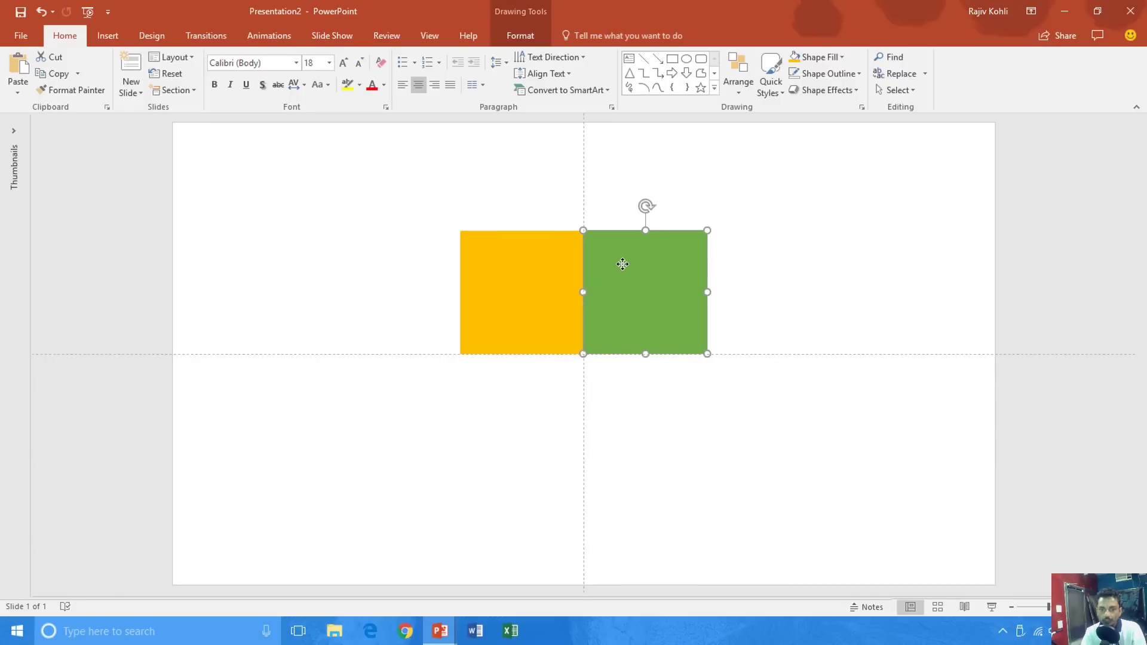
Step: Set the origin of the copied green square's motion paths to Locked
left_click(253, 37)
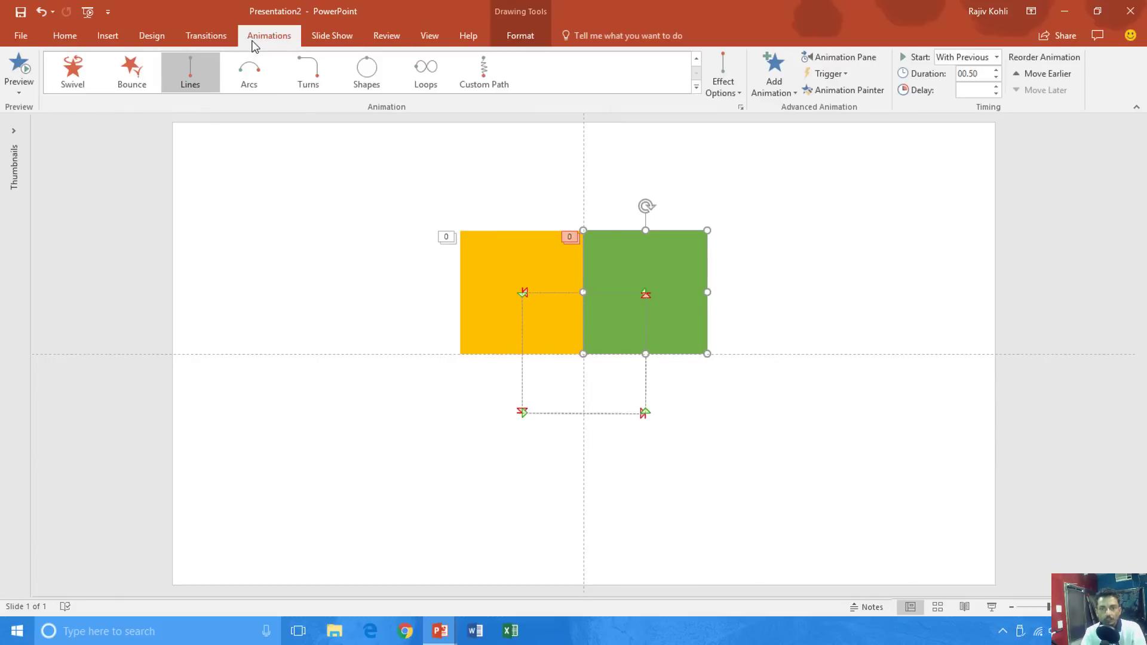
left_click(732, 90)
left_click(746, 280)
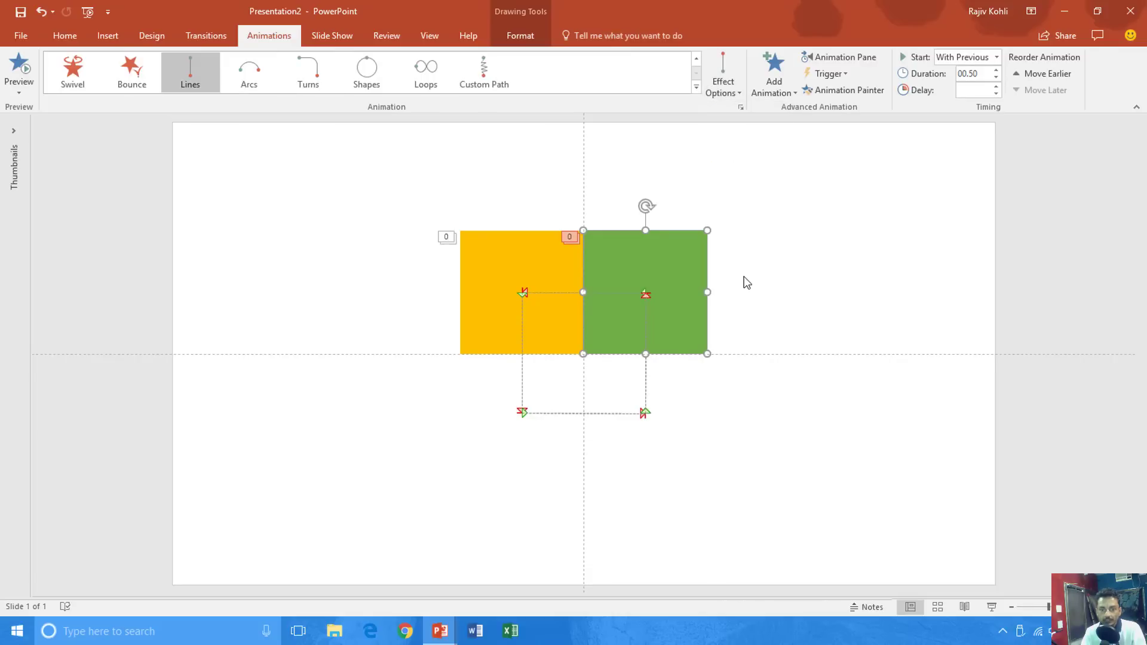